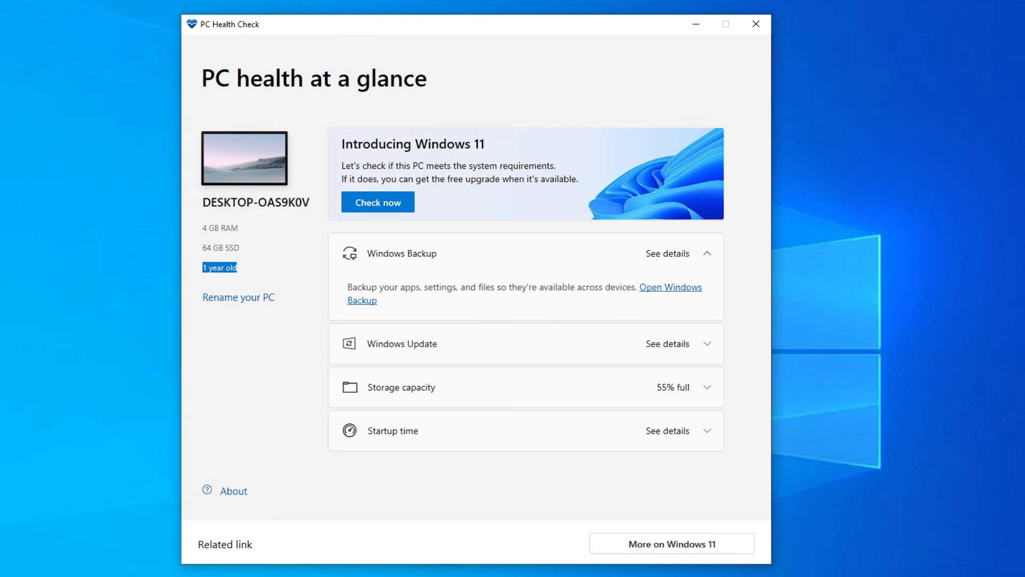
Run the Windows 11 compatibility check and show its full list of results before collapsing it.
left_click(383, 208)
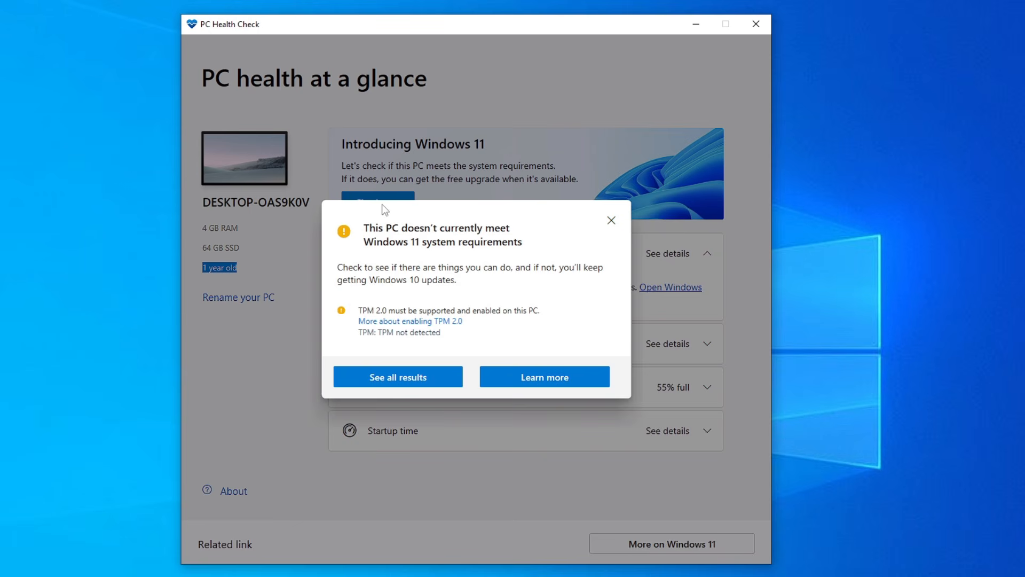
left_click(517, 208)
left_click(397, 382)
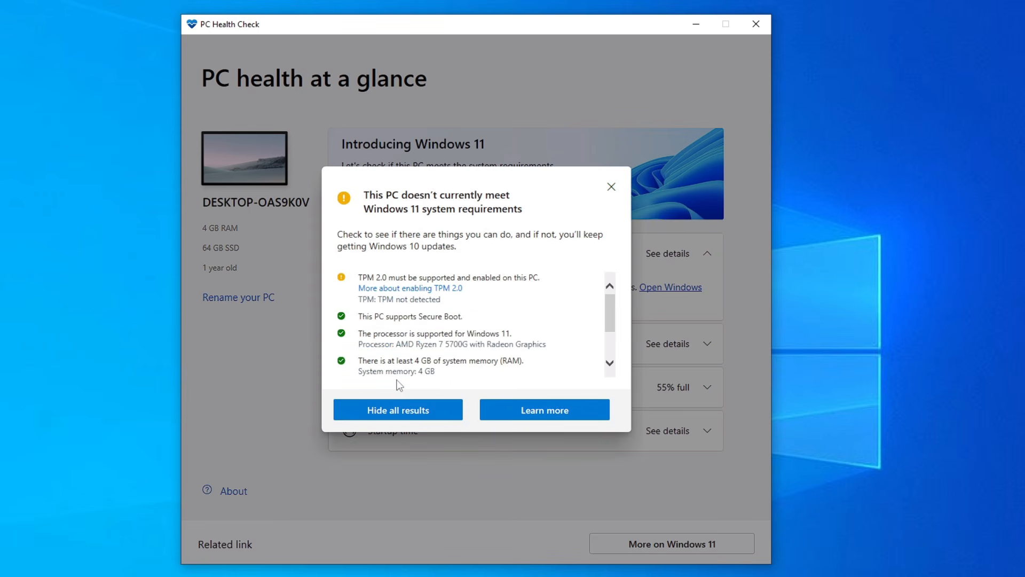
left_click(394, 409)
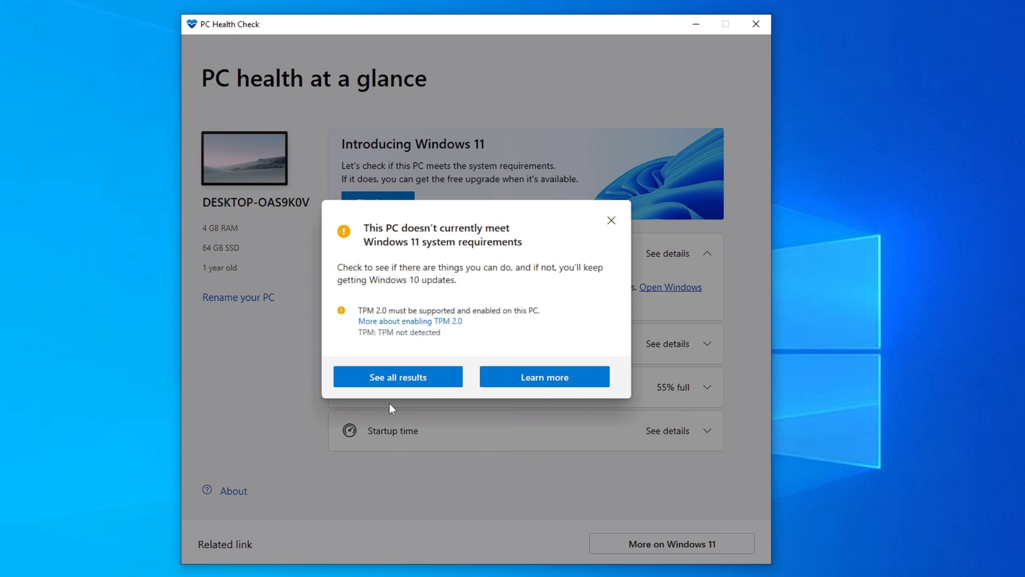
Examine the TPM, Secure Boot, processor and memory results of the compatibility check, and close the results.
left_click_drag(357, 310, 545, 319)
left_click(482, 382)
left_click(437, 384)
left_click_drag(357, 317, 461, 316)
left_click_drag(358, 333, 470, 344)
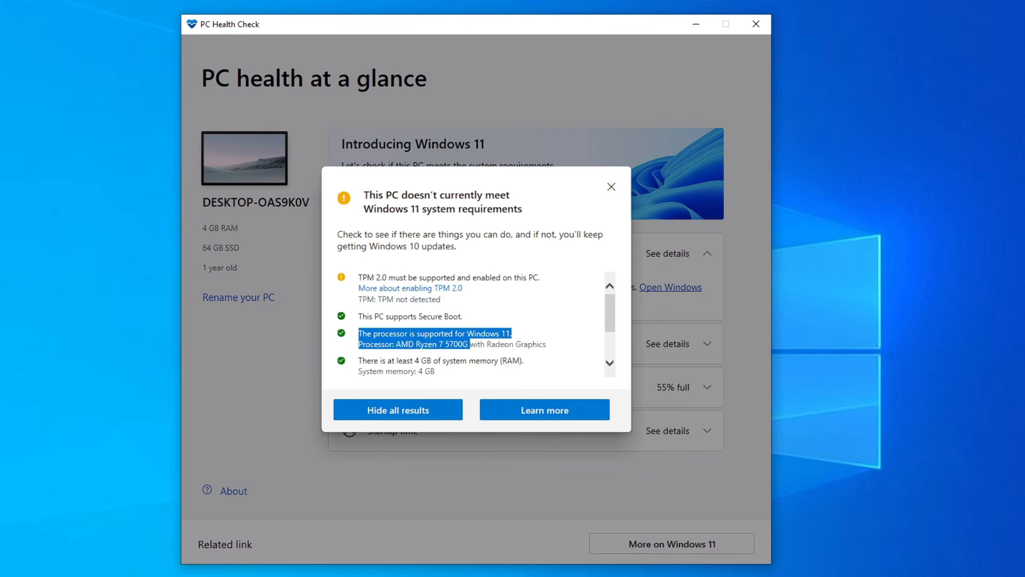
left_click_drag(358, 360, 521, 360)
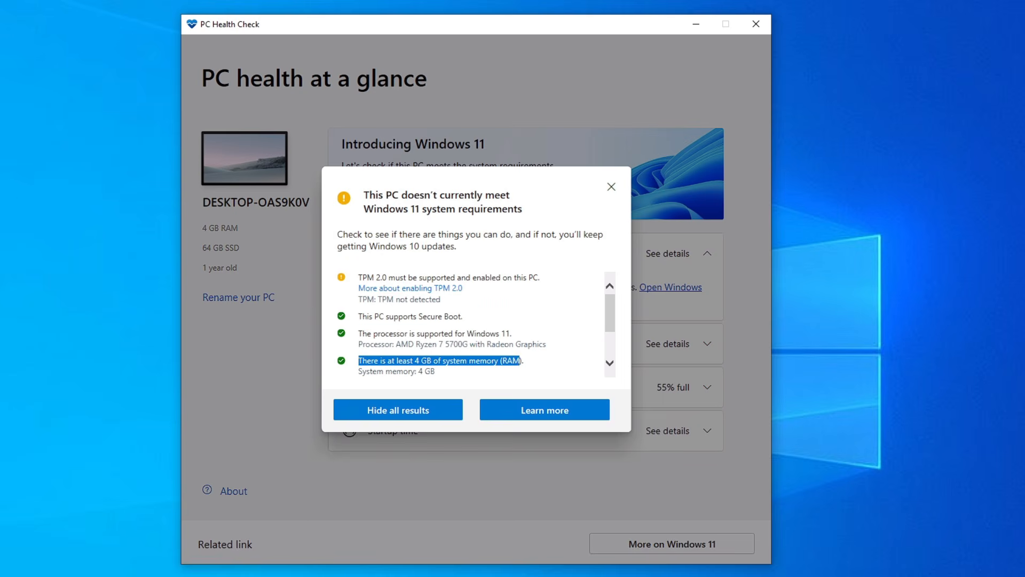
left_click(531, 375)
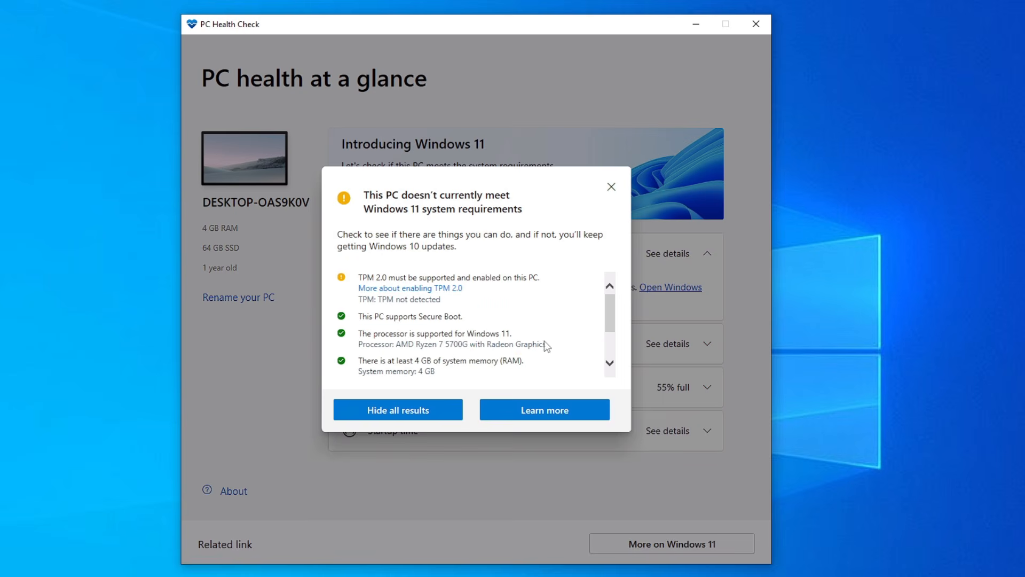
left_click(438, 411)
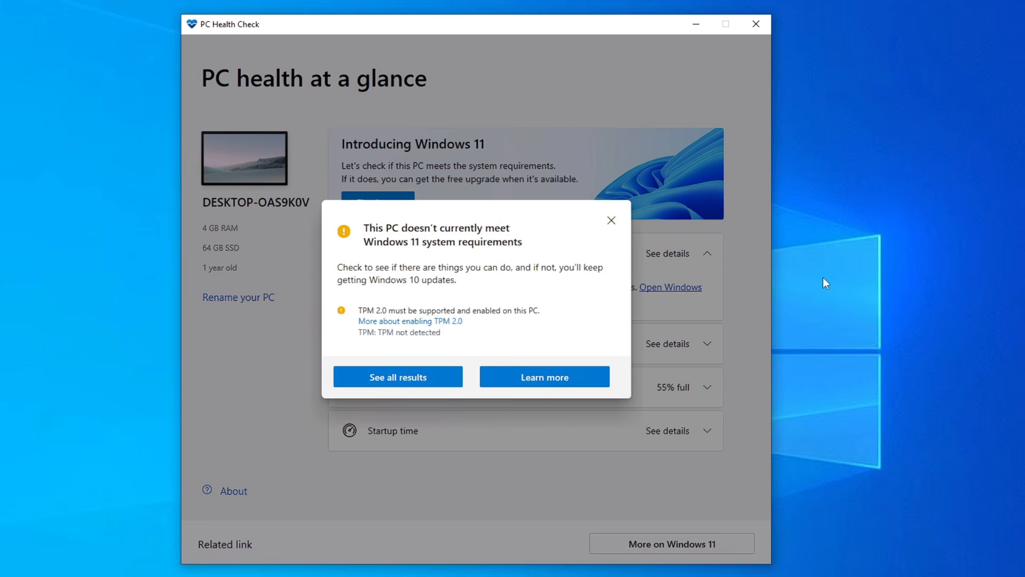
left_click(611, 220)
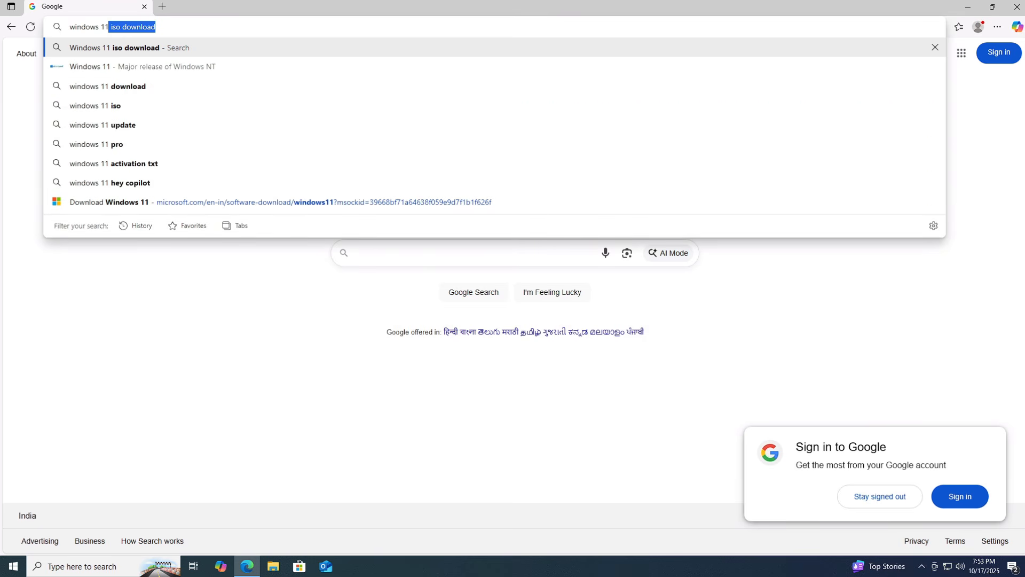
Switch to Edge, search for "windows 11 iso download" and open Microsoft's Download Windows 11 page.
left_click(236, 404)
type("Windows 11 iso dow")
key("Down")
key("Return")
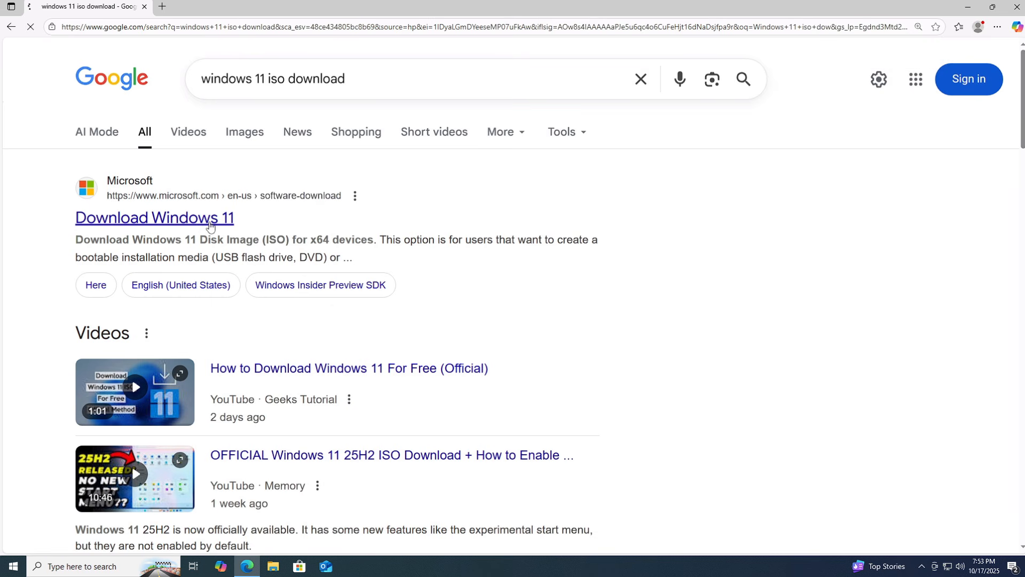
left_click(210, 221)
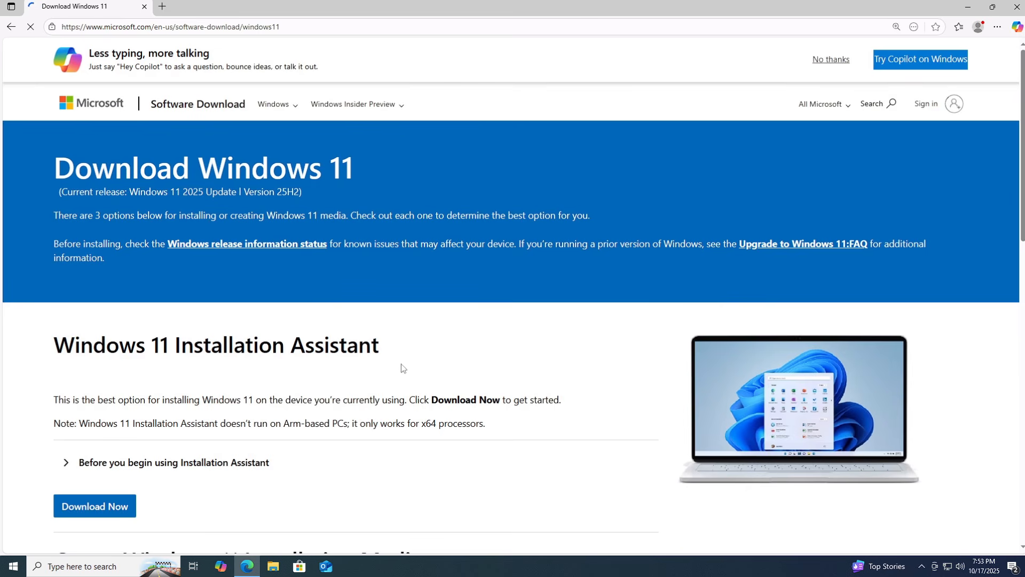
Choose "Windows 11 (multi-edition ISO for x64 devices)" as the disk image and confirm the selection.
left_click_drag(244, 191, 294, 191)
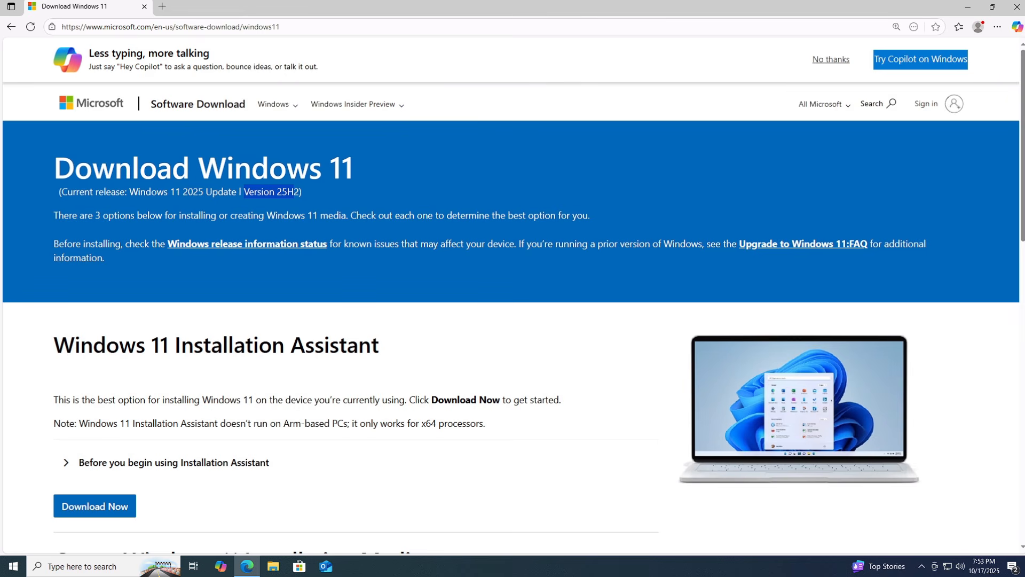
left_click(254, 198)
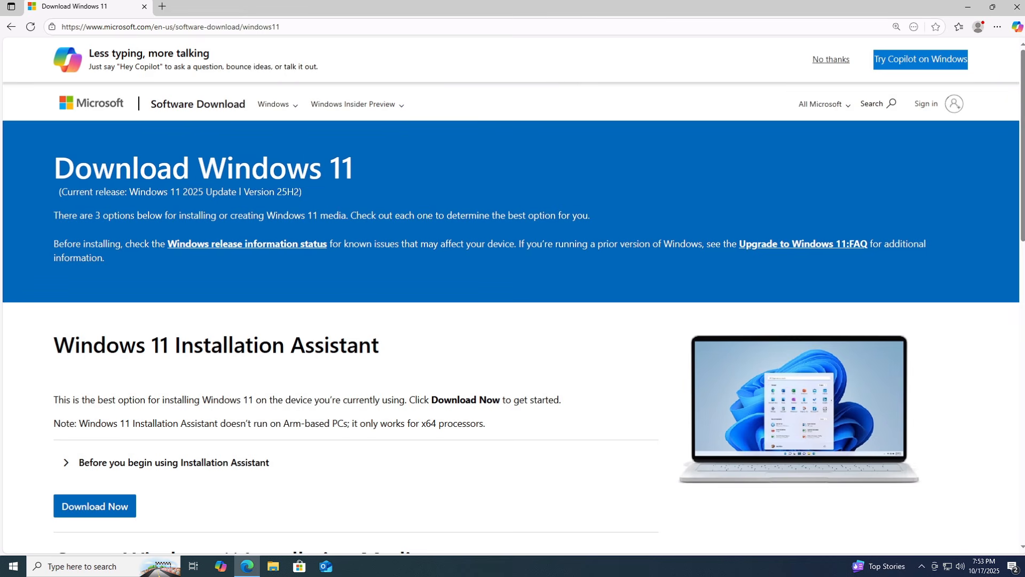
left_click_drag(248, 191, 303, 192)
scroll(374, 267, "down", 10)
left_click(256, 283)
left_click(211, 323)
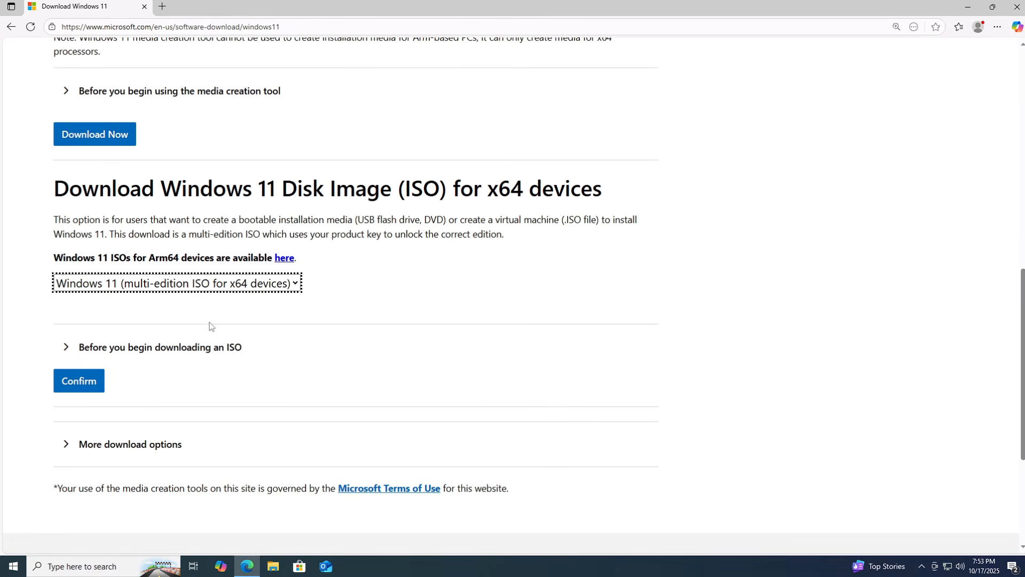
left_click(99, 386)
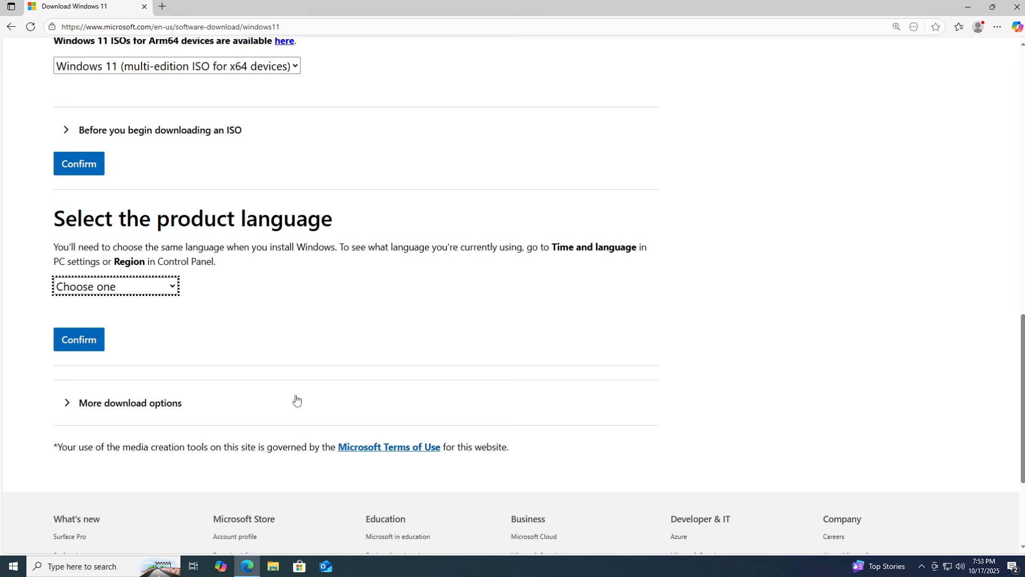
Confirm English (United States) as the product language and download the 64-bit Windows 11 ISO.
left_click(160, 286)
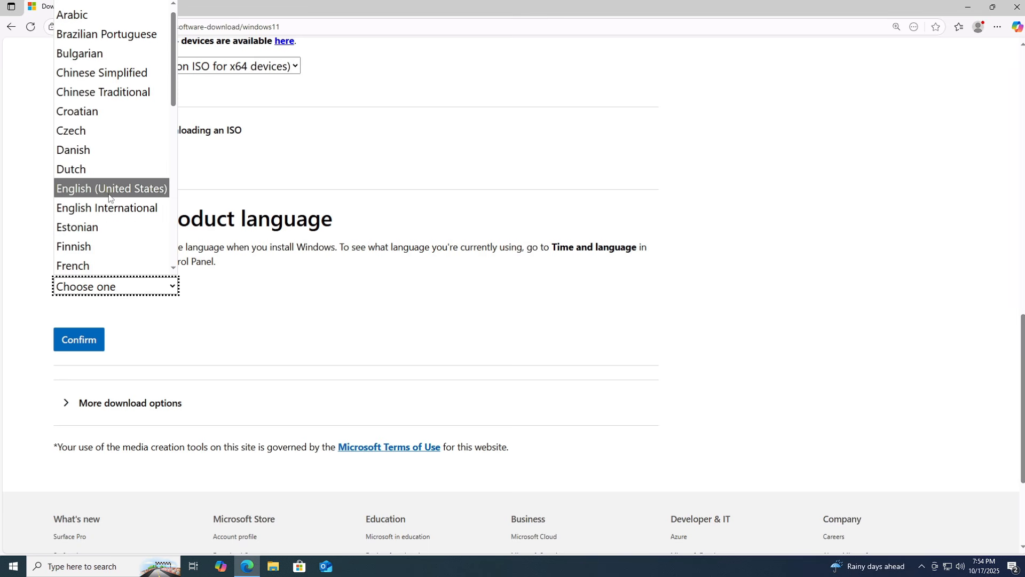
left_click(120, 189)
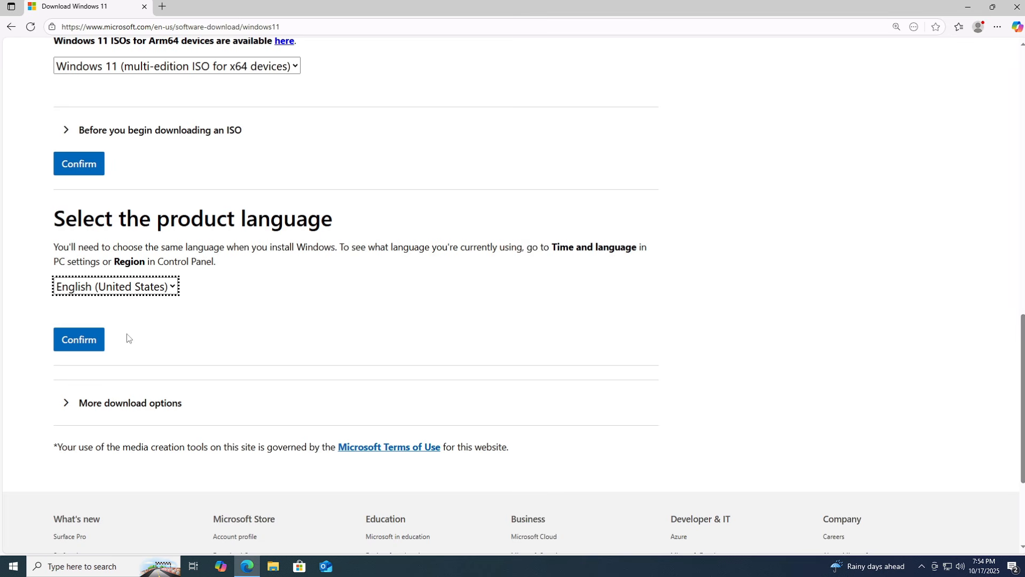
left_click(102, 338)
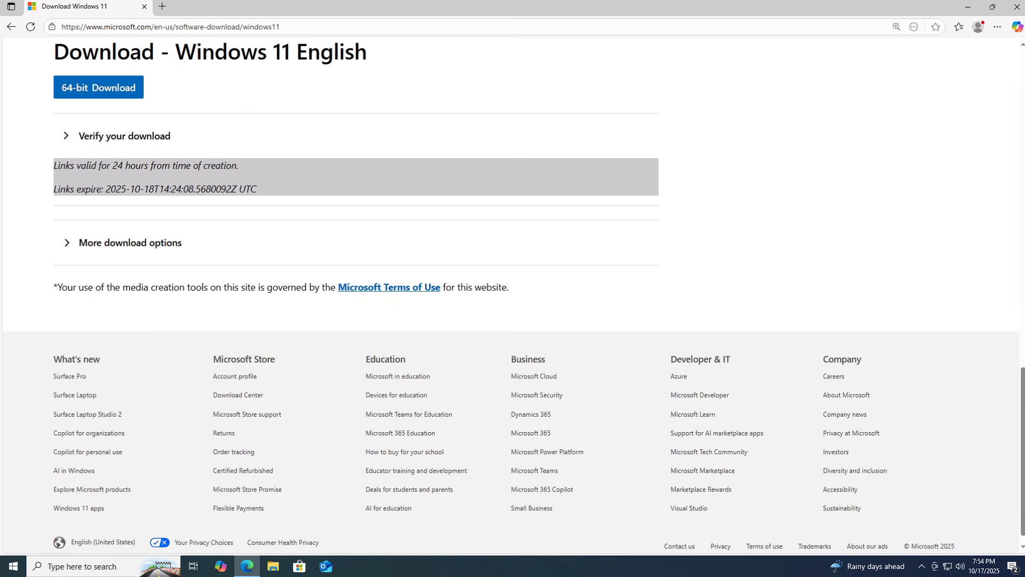
left_click(140, 91)
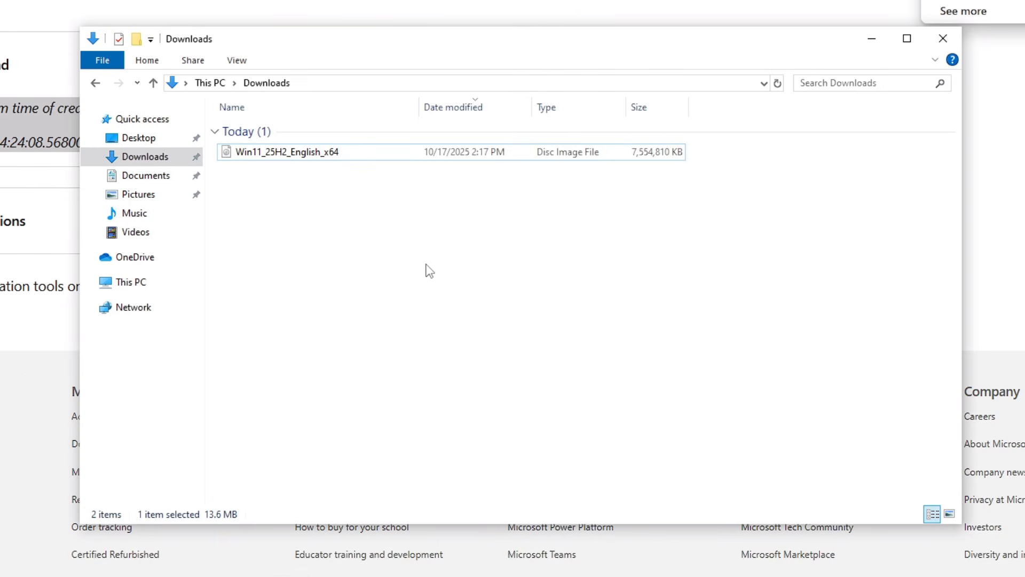
scroll(425, 263, "up", 5)
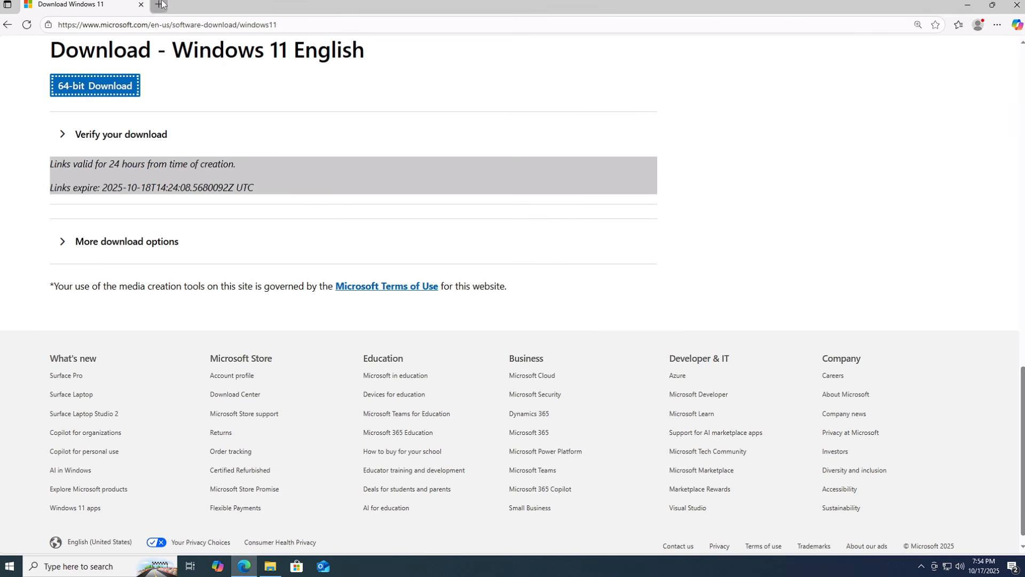
Search for "rufus" in a new browser tab and open the official Rufus website.
left_click(160, 4)
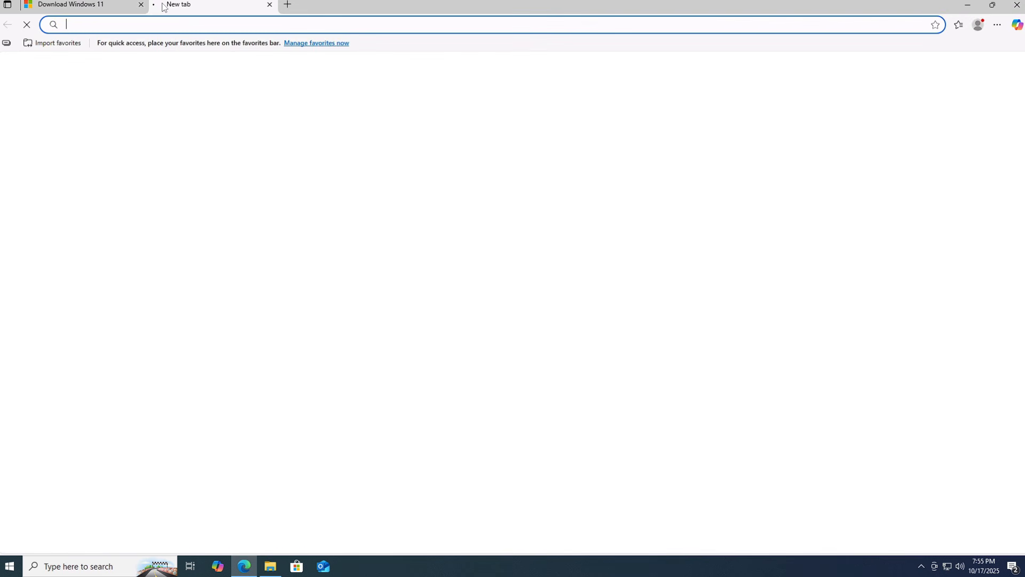
type("rufus")
key("Return")
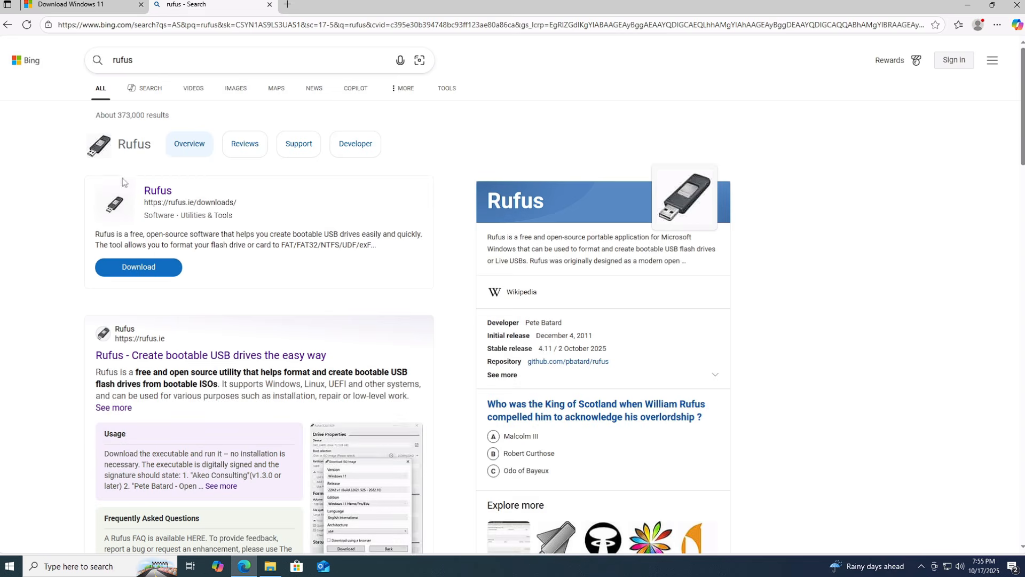
scroll(180, 339, "down", 2)
scroll(180, 340, "up", 1)
left_click(220, 282)
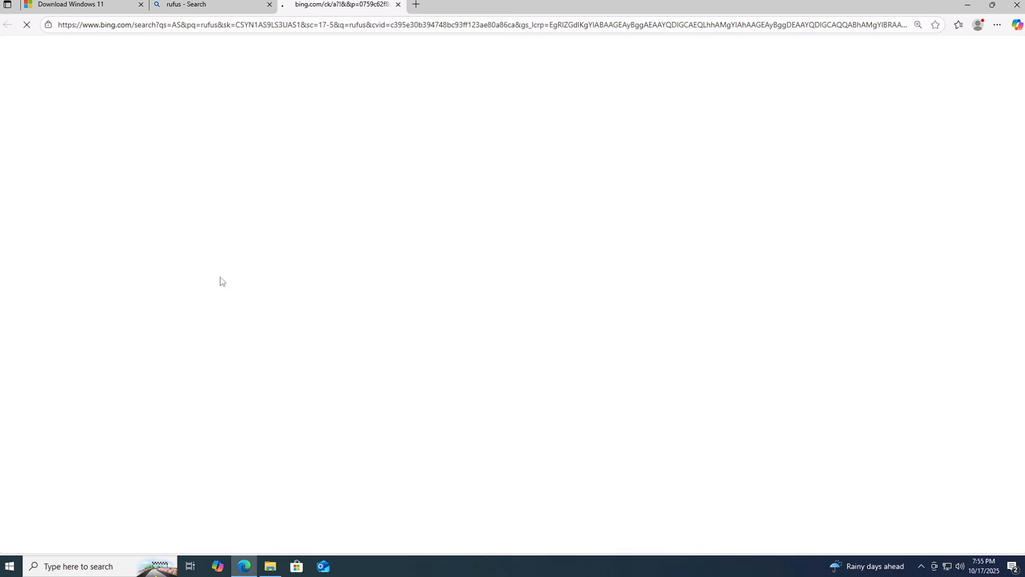
Download the standard Windows x64 release rufus-4.11.exe from the latest releases.
scroll(227, 270, "down", 10)
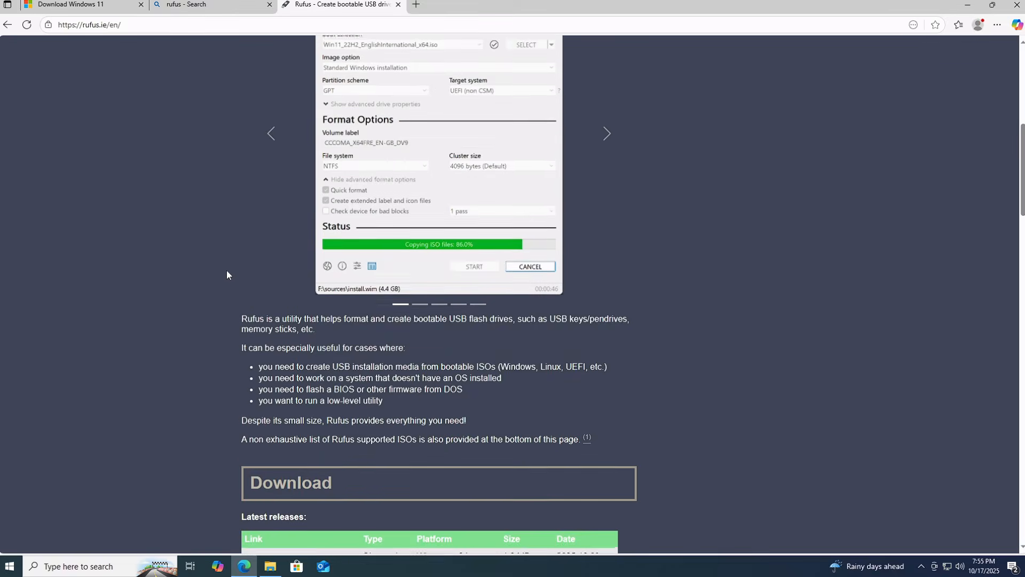
scroll(226, 270, "down", 2)
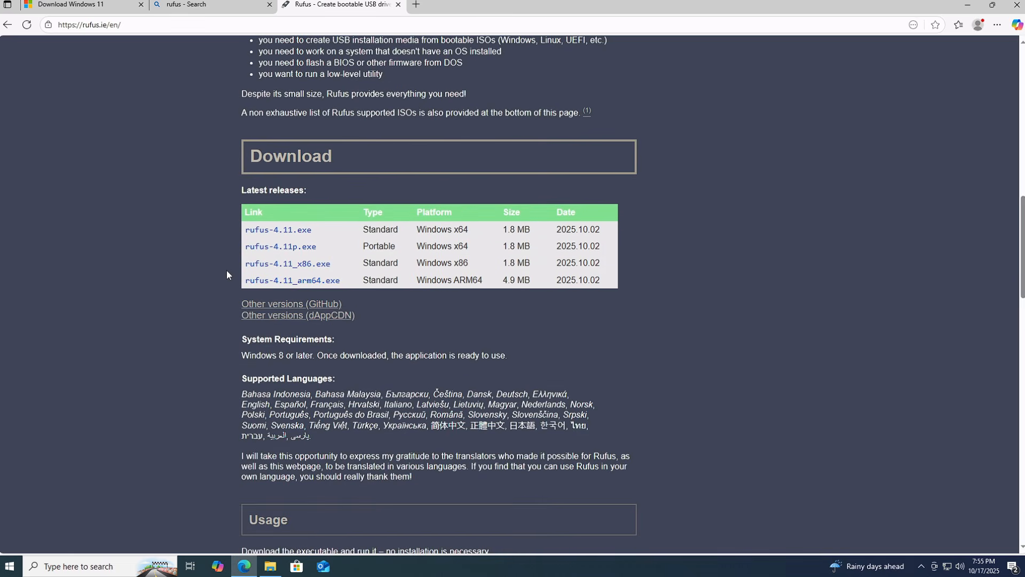
left_click(286, 231)
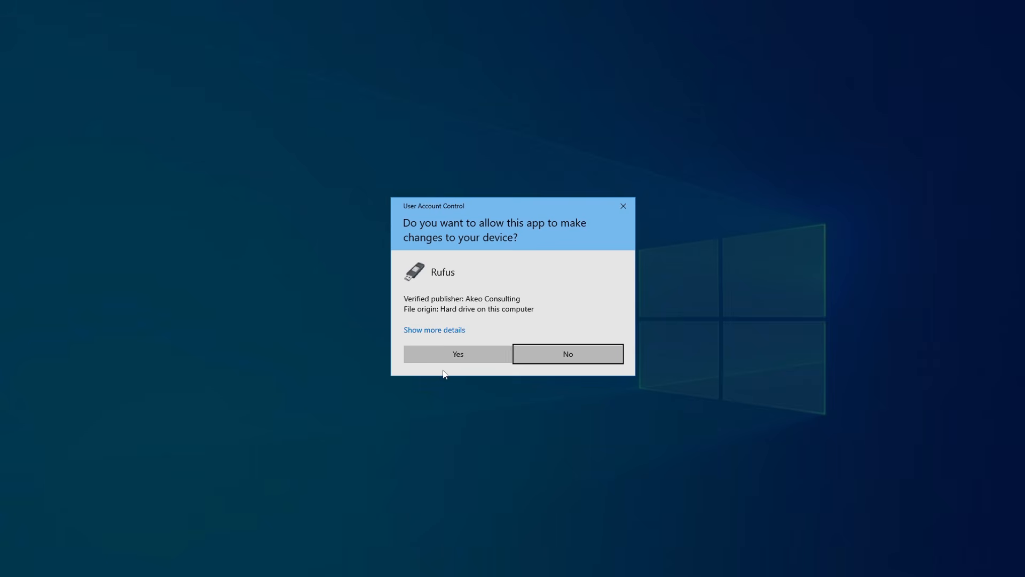
Allow Rufus to make changes to the device and permit it to check for application updates online.
left_click(447, 359)
left_click_drag(511, 199, 454, 190)
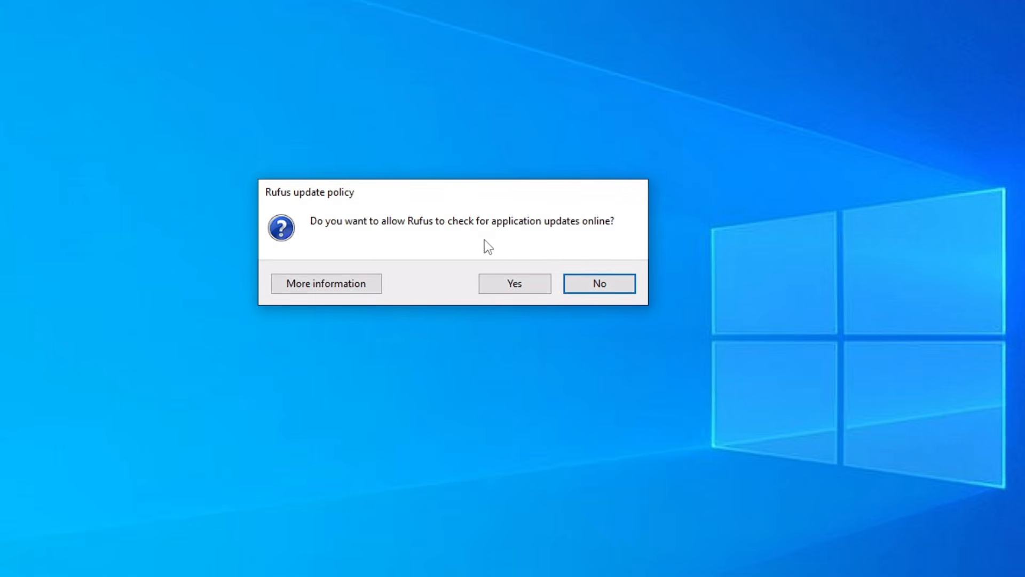
left_click(523, 285)
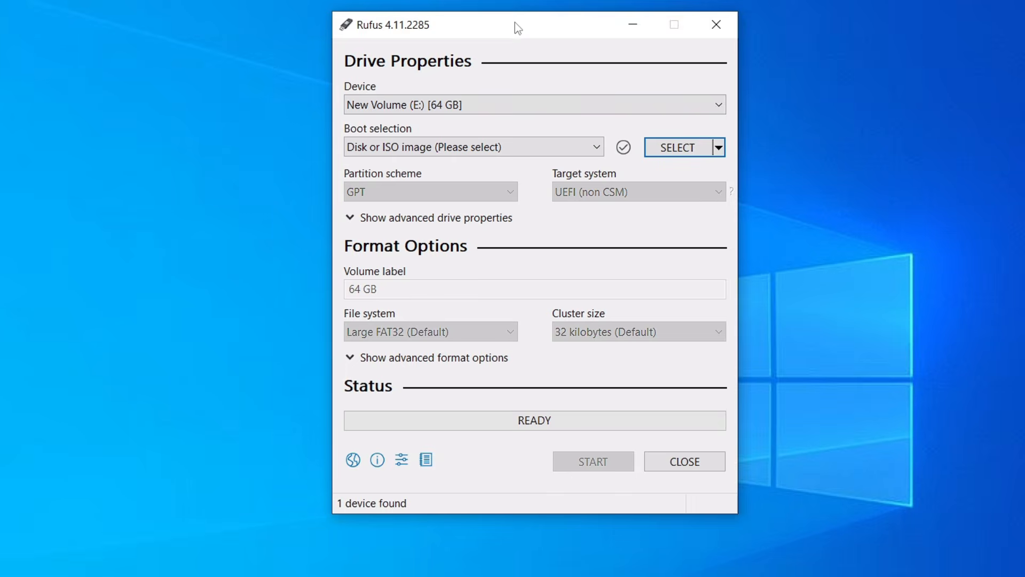
Set Sandisk (E:) [32 GB] as the Rufus target device and reposition the program window.
left_click_drag(514, 22, 238, 70)
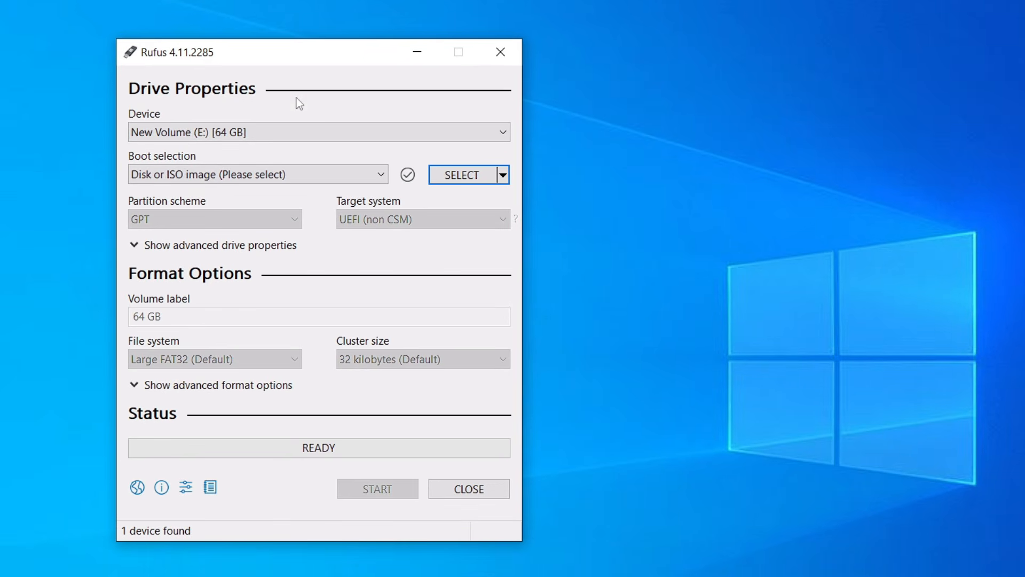
left_click(239, 158)
left_click(239, 159)
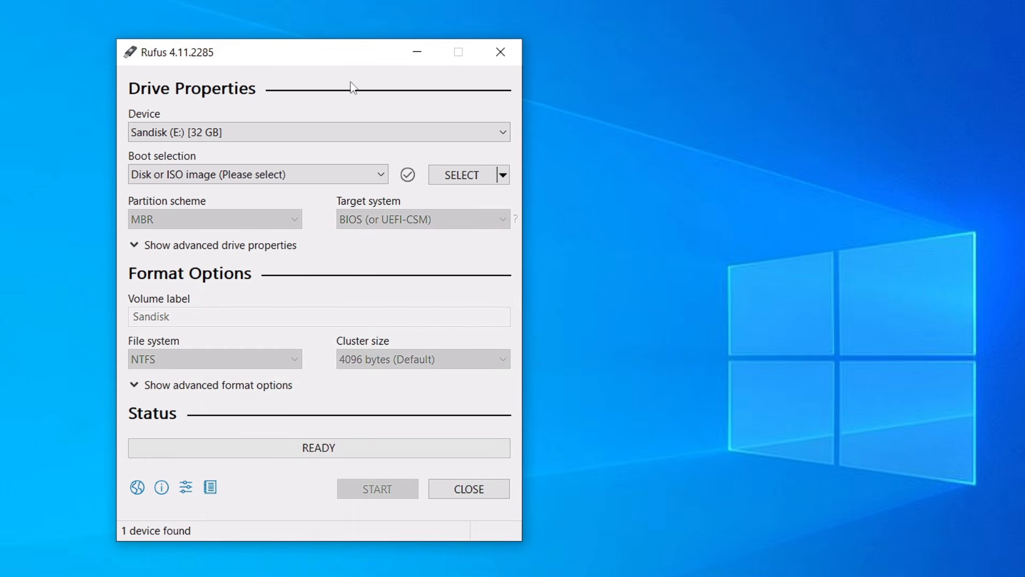
left_click_drag(334, 57, 361, 62)
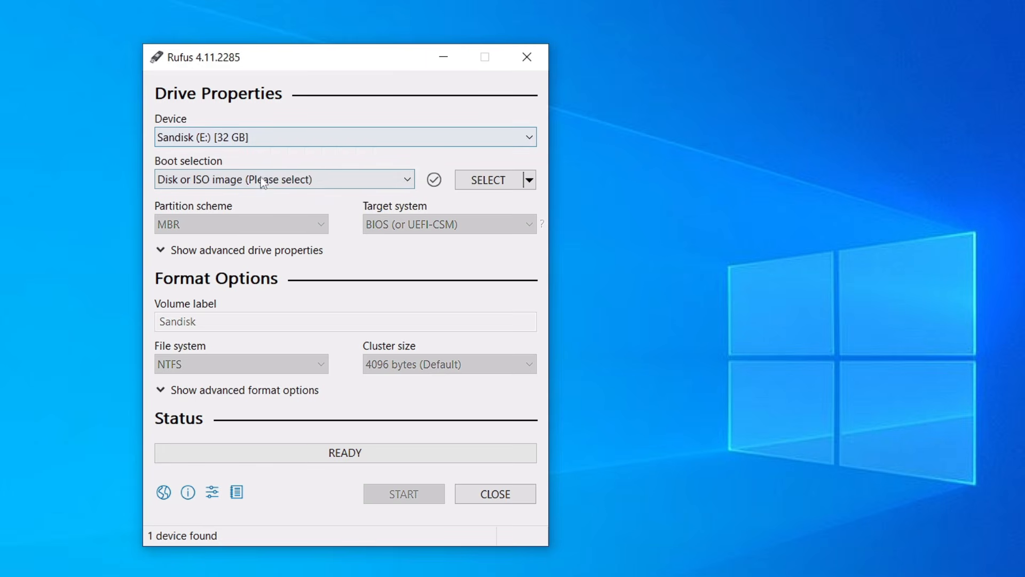
Load the Win11_25H2_English_x64 disc image from Downloads as the boot selection.
left_click(477, 183)
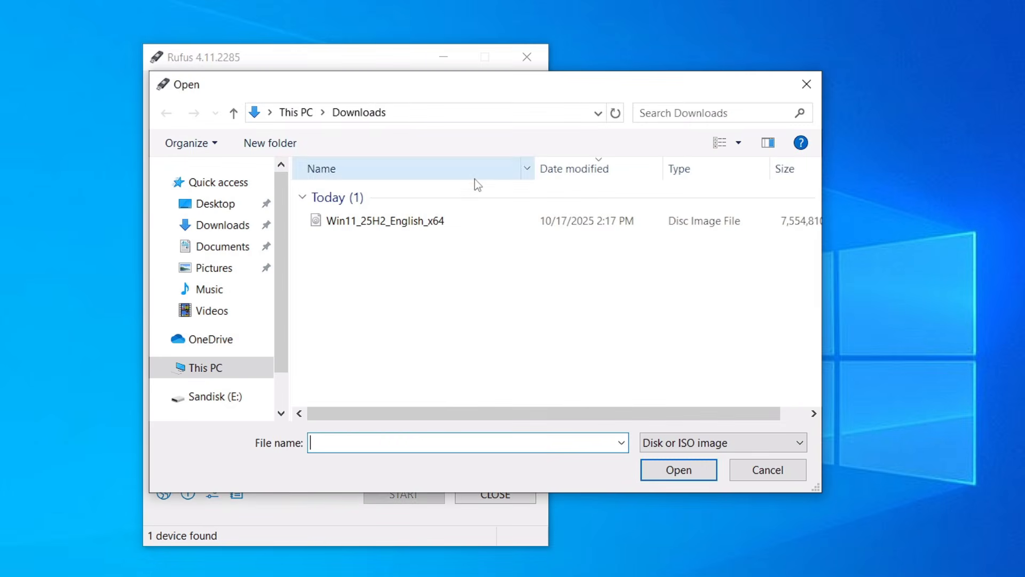
left_click(417, 224)
left_click(652, 467)
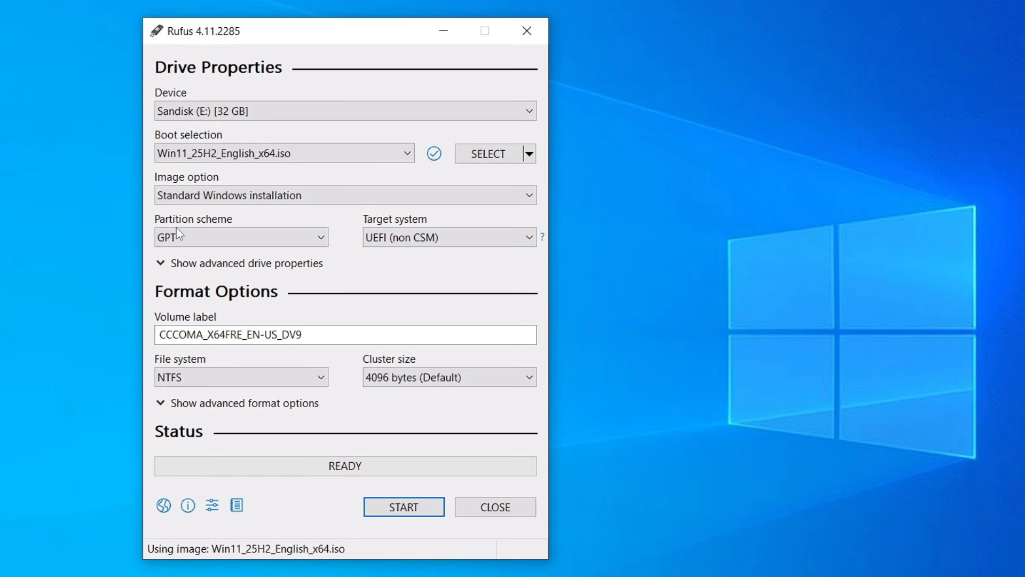
Review the target system options and open System Information to check the computer's BIOS mode.
left_click(461, 235)
left_click(462, 235)
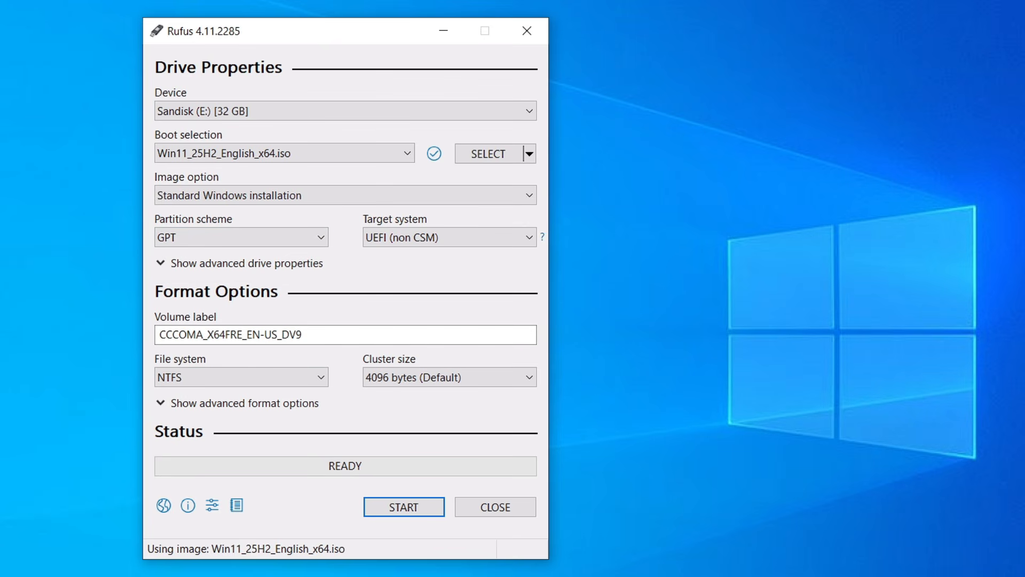
key("super")
type("system in")
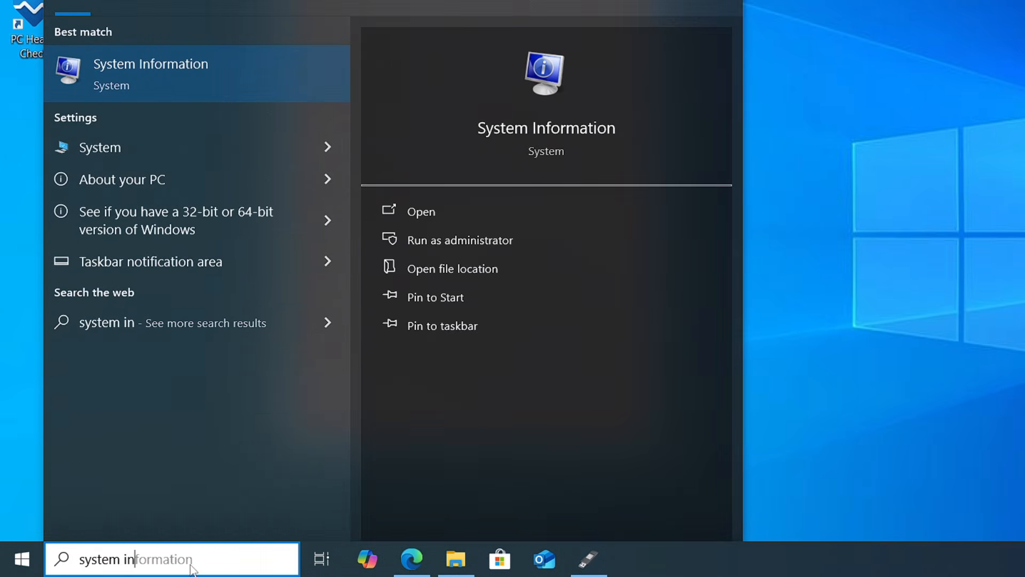
key("Return")
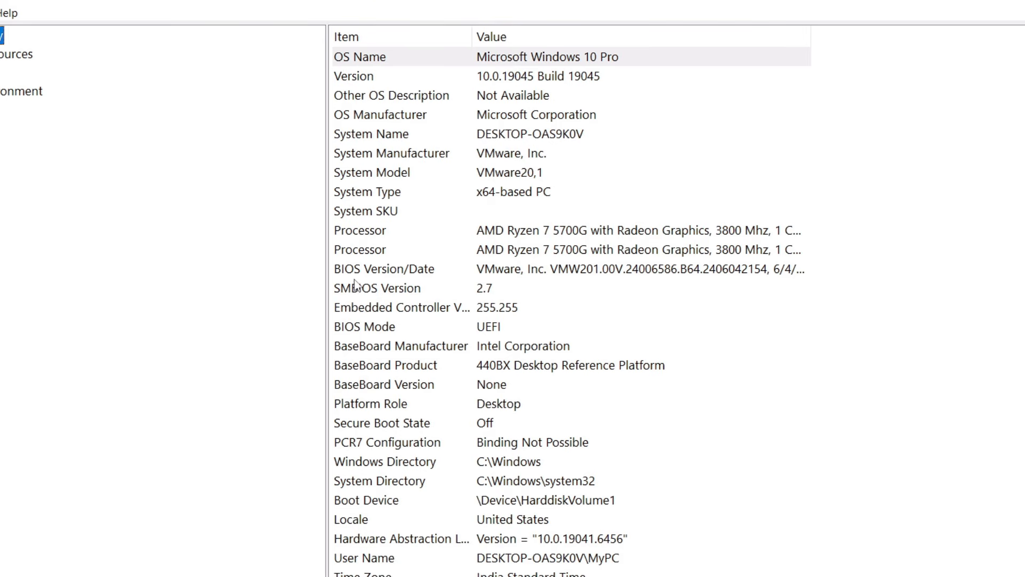
Check the computer's BIOS mode, and try the MBR partition scheme with BIOS (or UEFI-CSM) before restoring GPT.
left_click(488, 326)
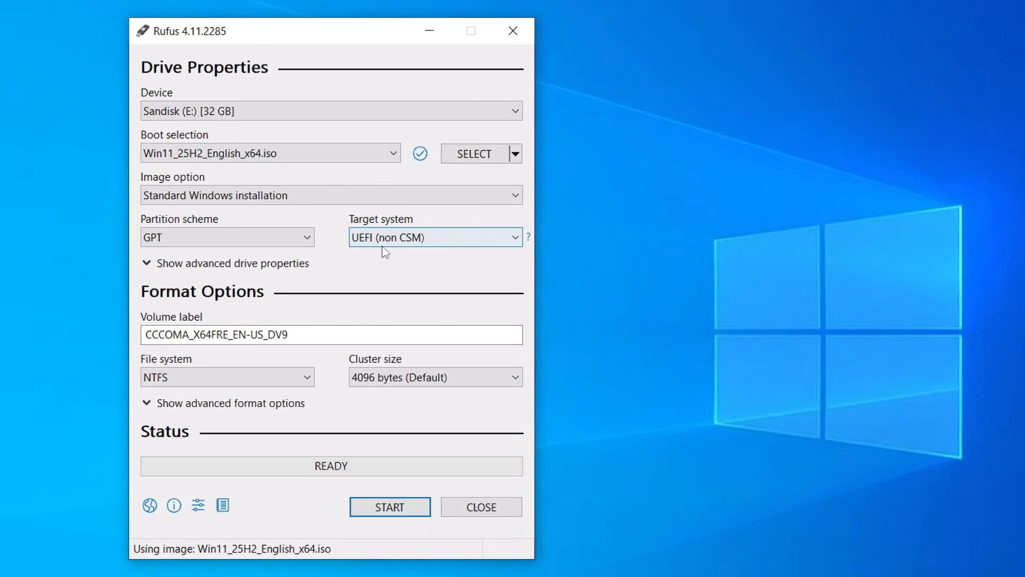
left_click(254, 235)
left_click(206, 254)
left_click(417, 237)
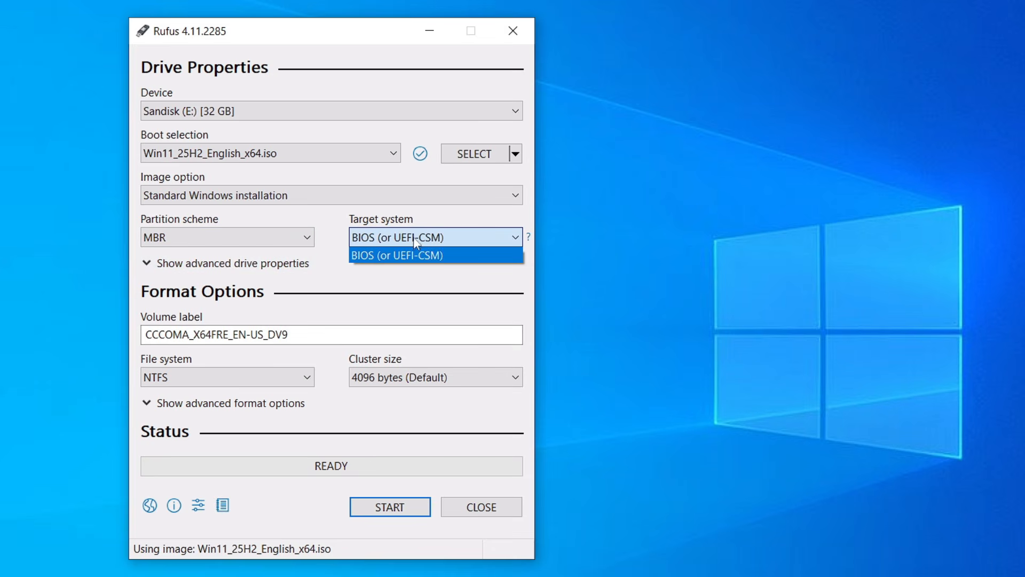
left_click(417, 254)
left_click(196, 241)
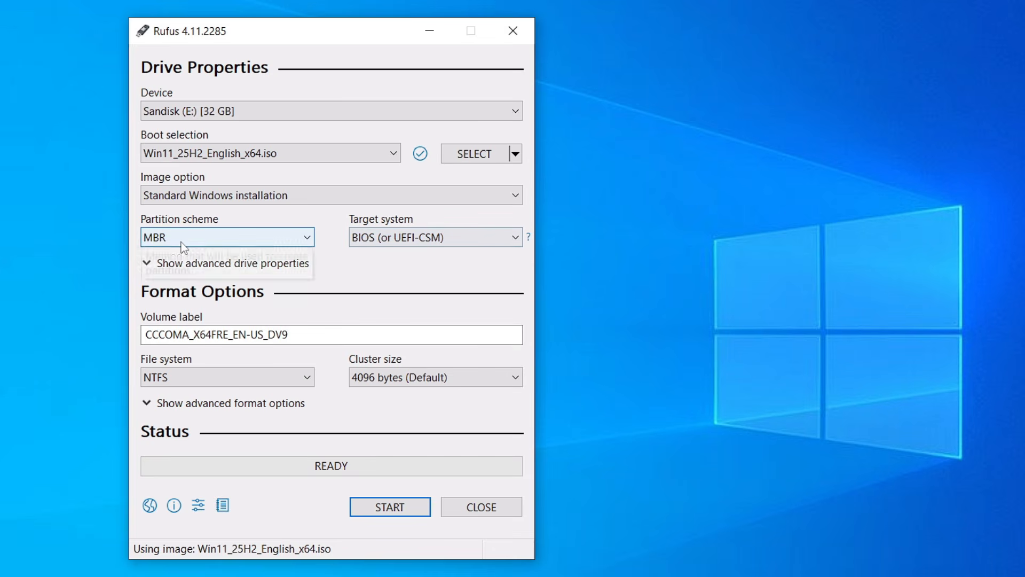
left_click(173, 267)
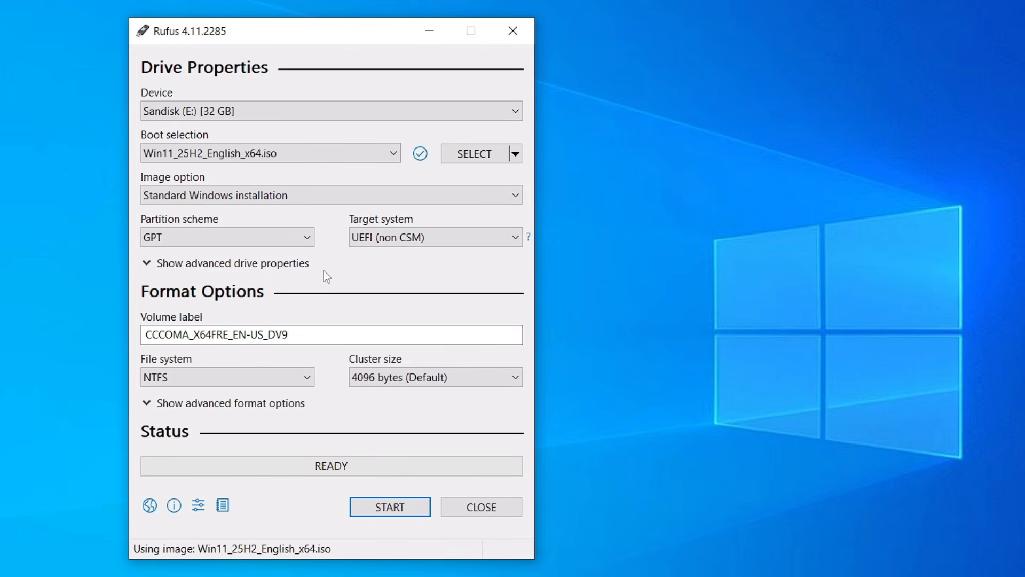
Set the volume label to Windows 11 25H2 and start the USB drive creation.
left_click_drag(306, 334, 144, 335)
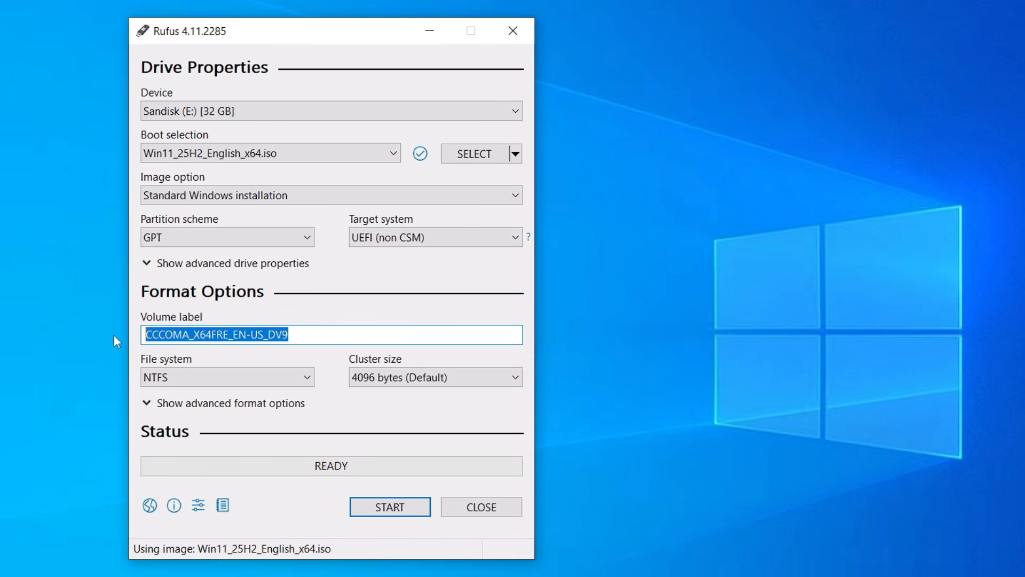
type("Windows 11 25H2")
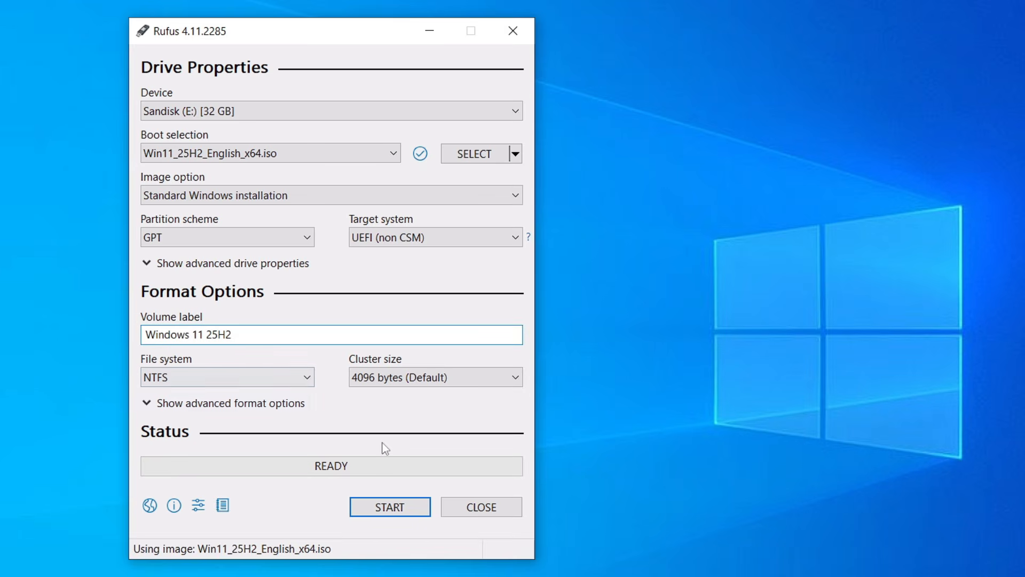
left_click(386, 507)
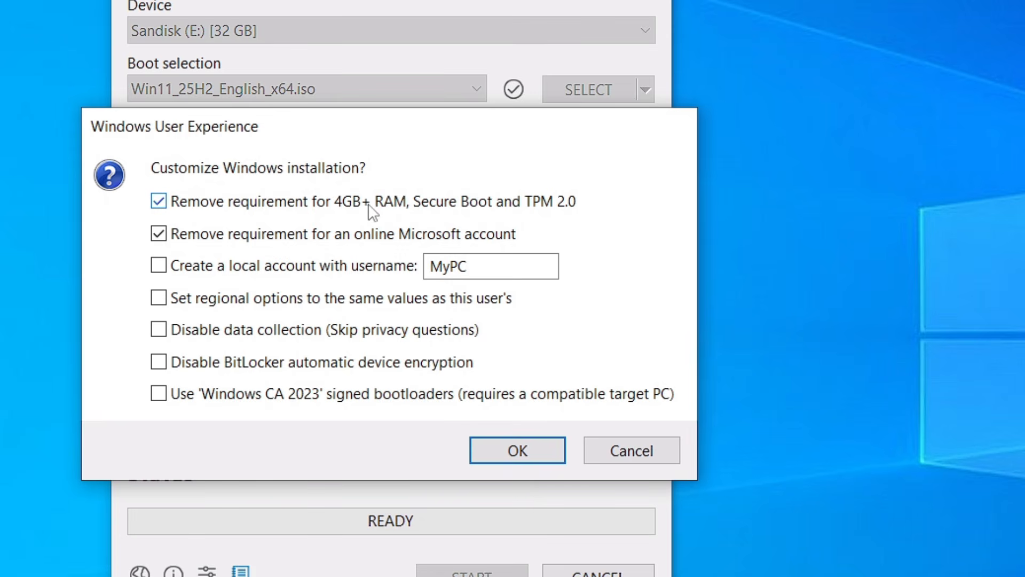
Keep the 4GB+ RAM, Secure Boot and TPM 2.0 requirement removed, and add a local account with username Crown.
left_click(155, 202)
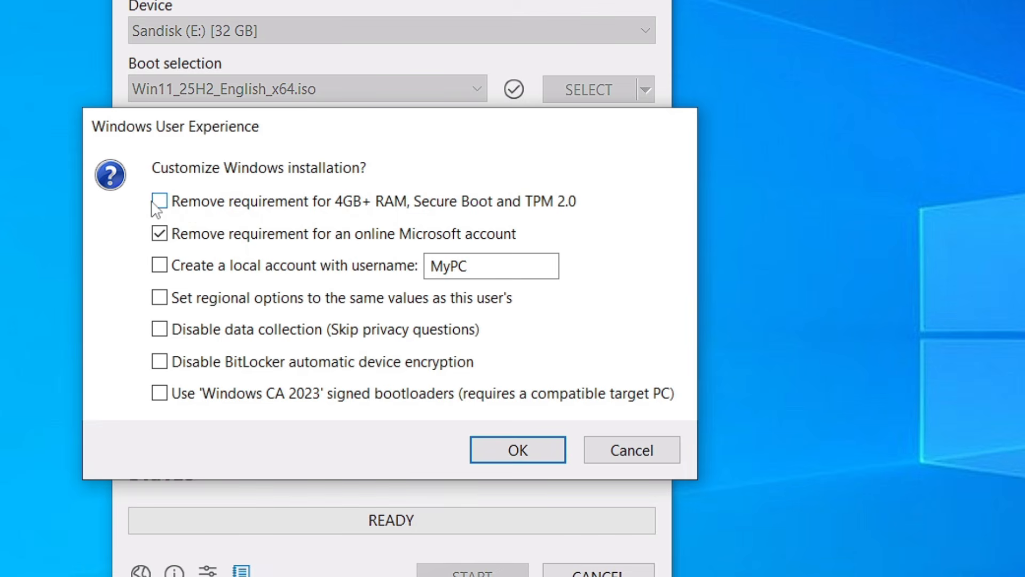
left_click(160, 202)
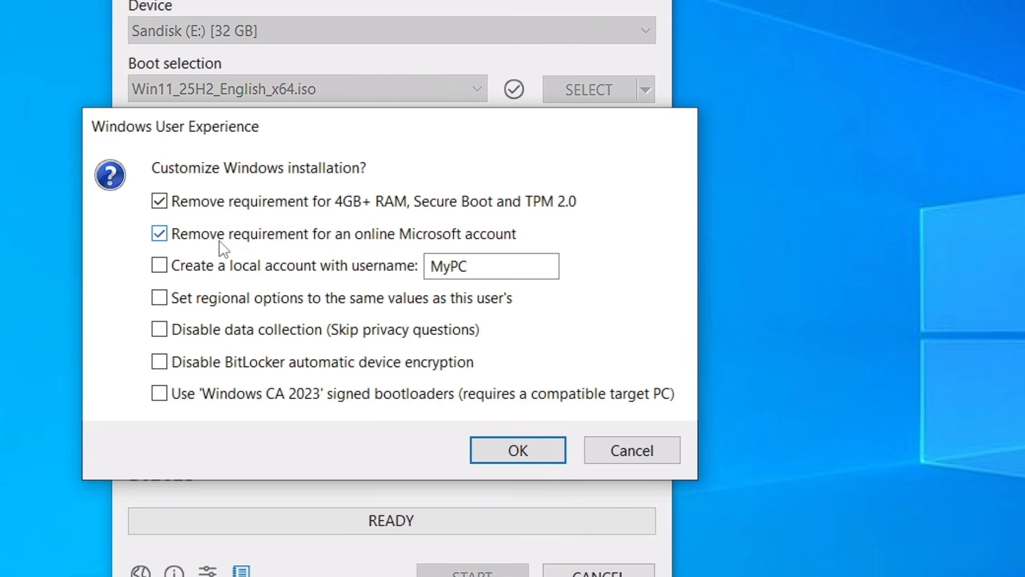
left_click(165, 266)
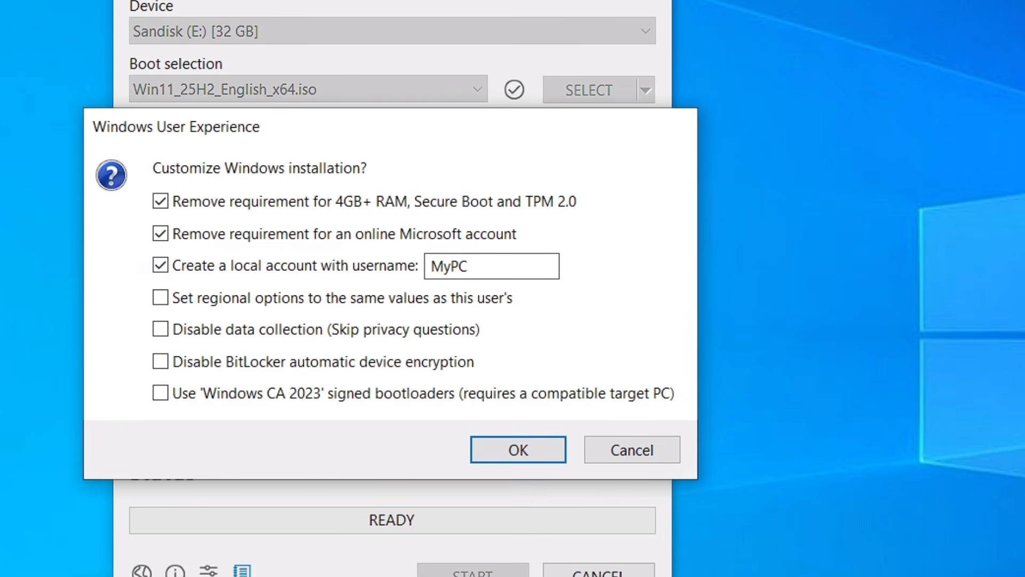
left_click_drag(468, 266, 411, 271)
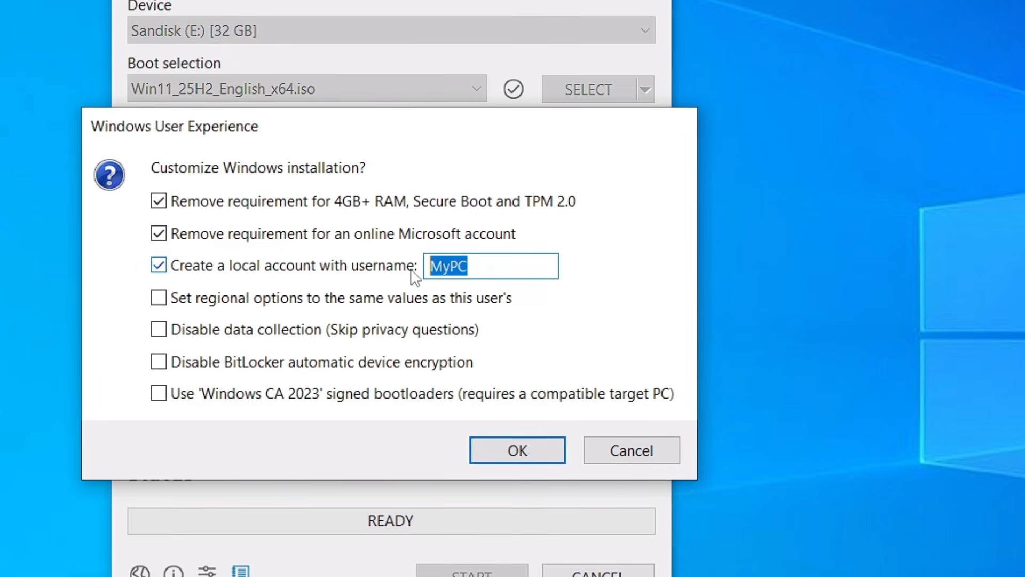
type("Crown")
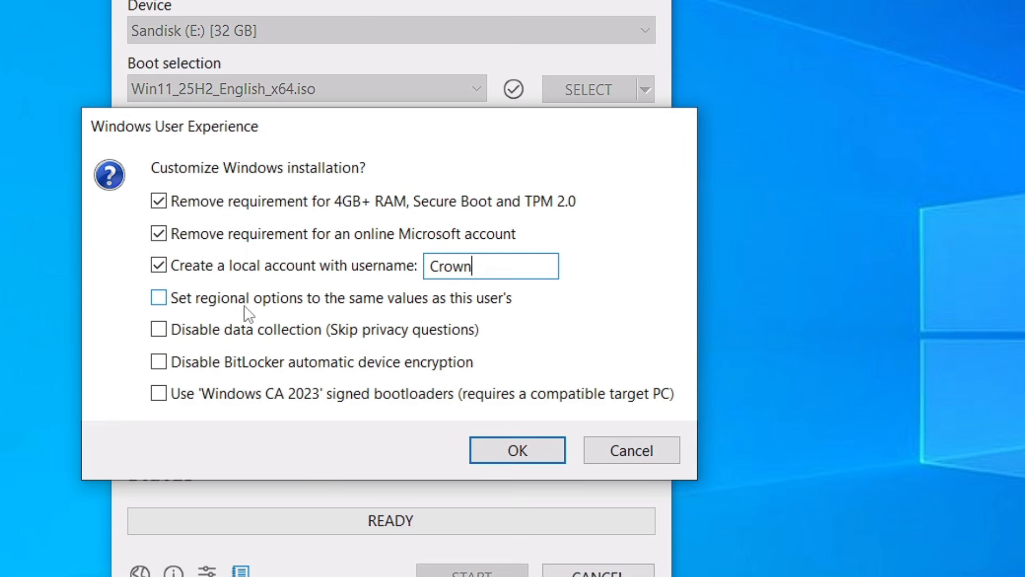
Enable this user's regional options, disable data collection and BitLocker encryption, and start writing the drive, accepting the loss of its data.
left_click(401, 305)
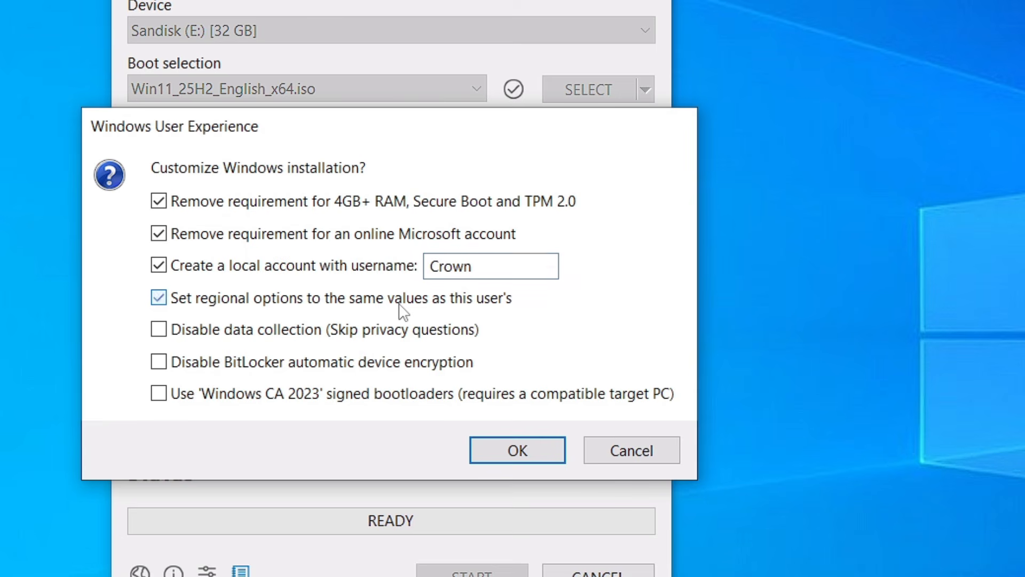
left_click(283, 337)
left_click(300, 368)
left_click(517, 452)
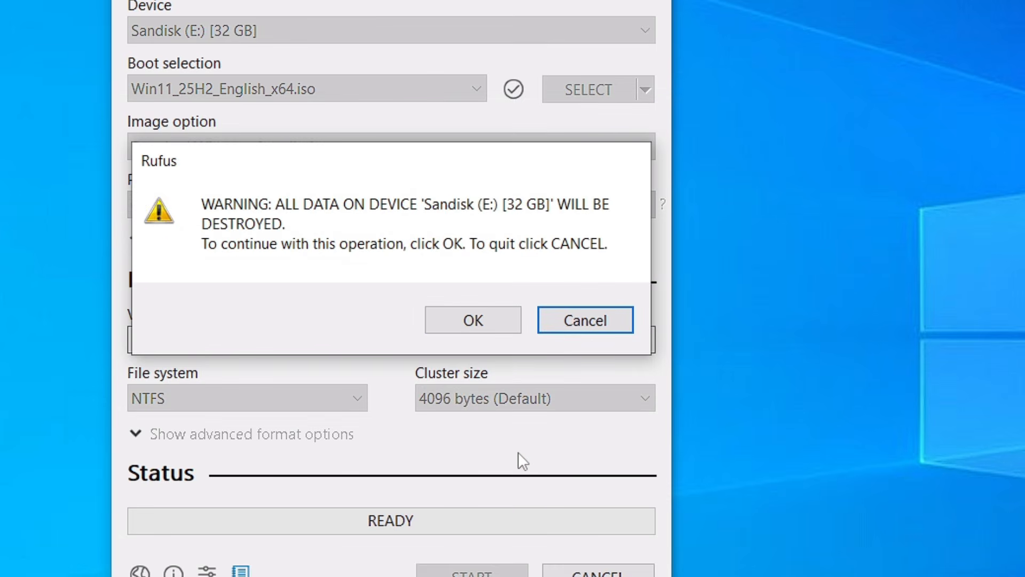
left_click(473, 321)
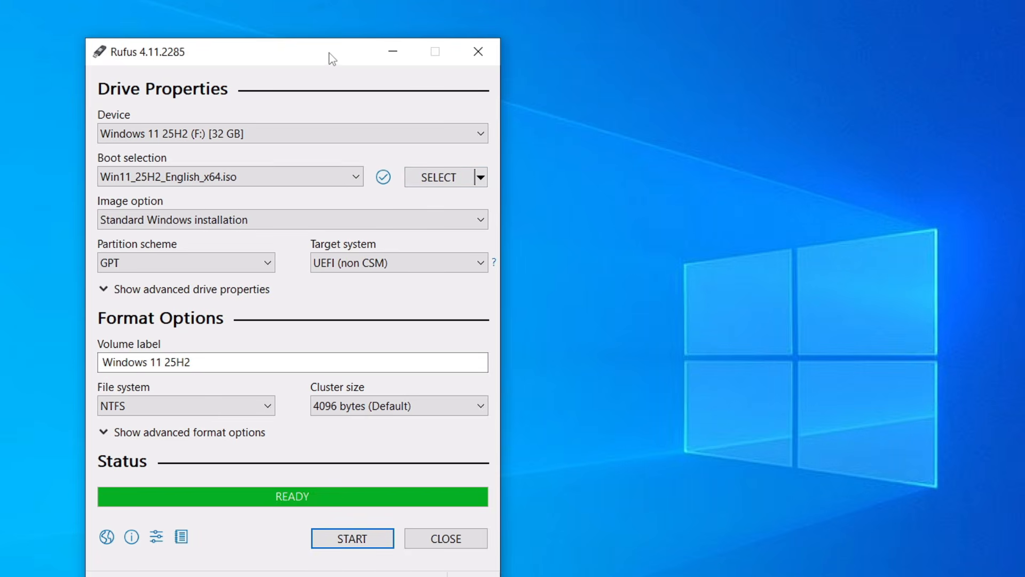
Locate the Windows 11 25H2 (F:) drive in File Explorer and close Rufus.
left_click_drag(329, 52, 353, 24)
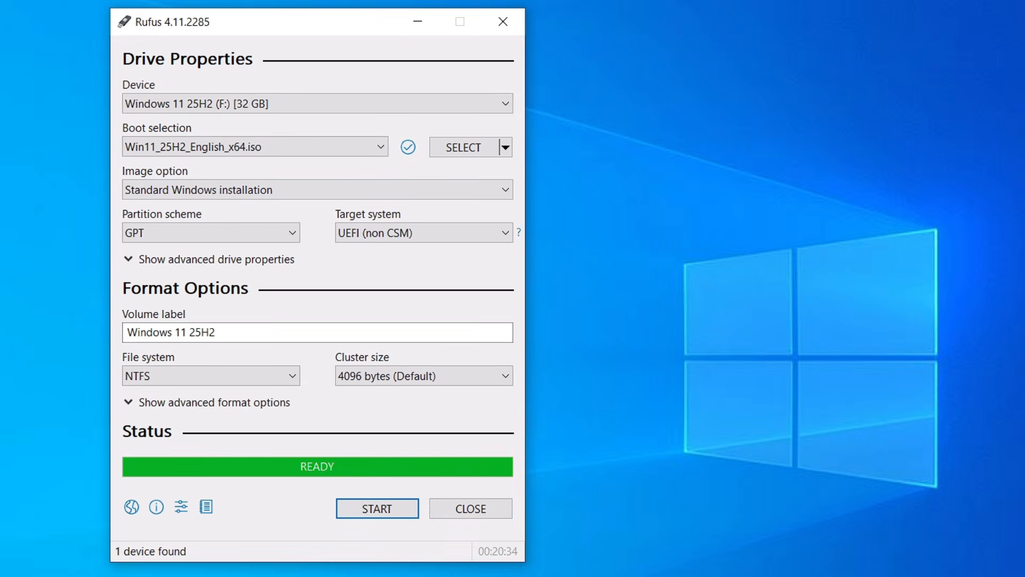
key("super+e")
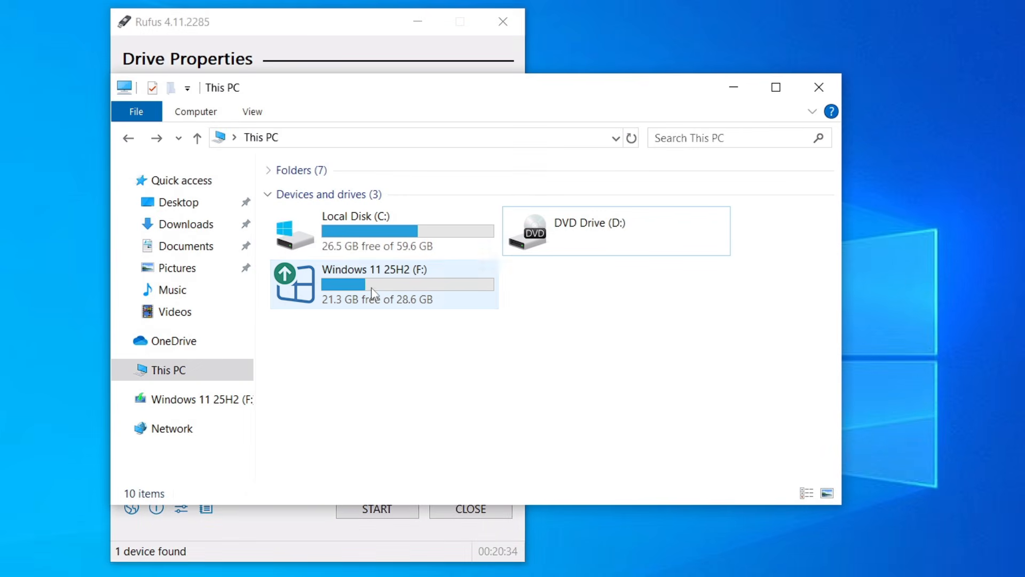
left_click(306, 291)
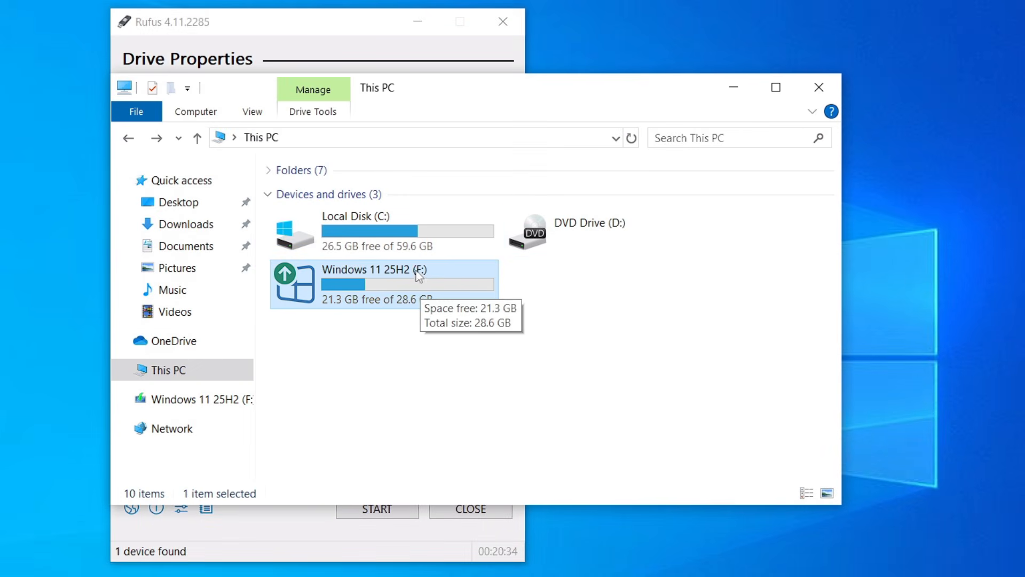
left_click(366, 38)
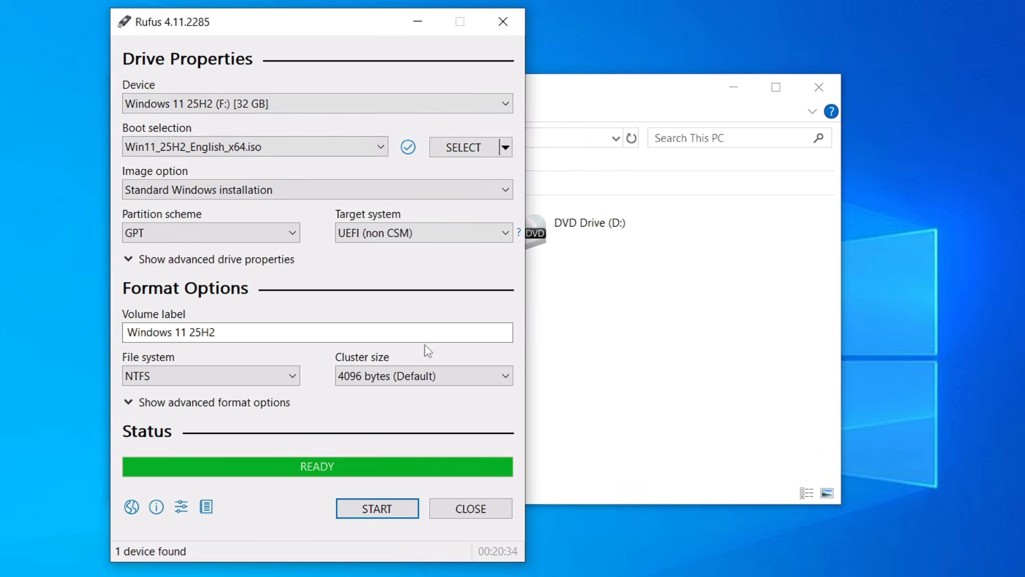
left_click(468, 511)
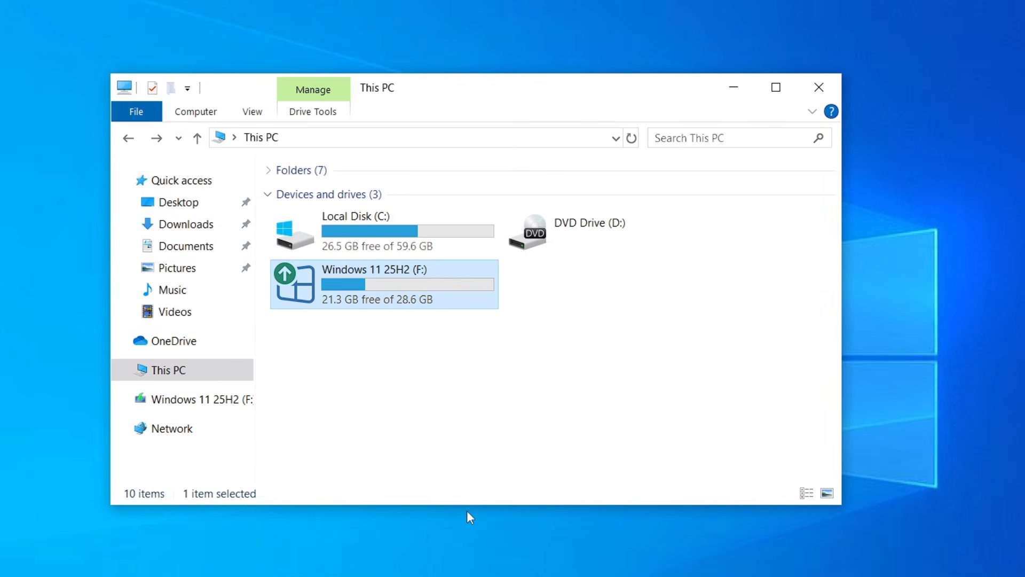
Examine the files on the Windows 11 25H2 (F:) drive and return to This PC.
left_click(411, 289)
double_click(419, 302)
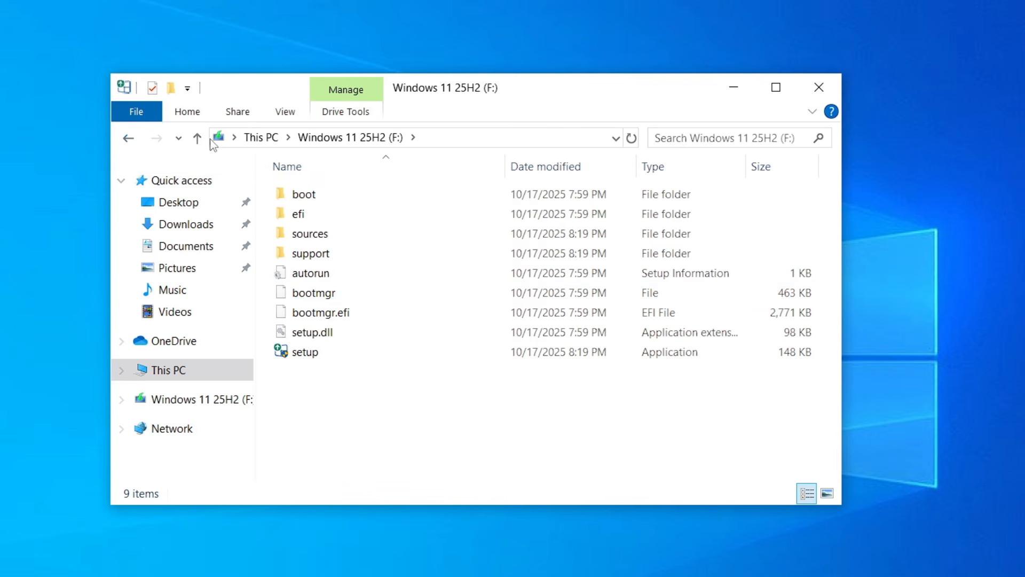
left_click(127, 138)
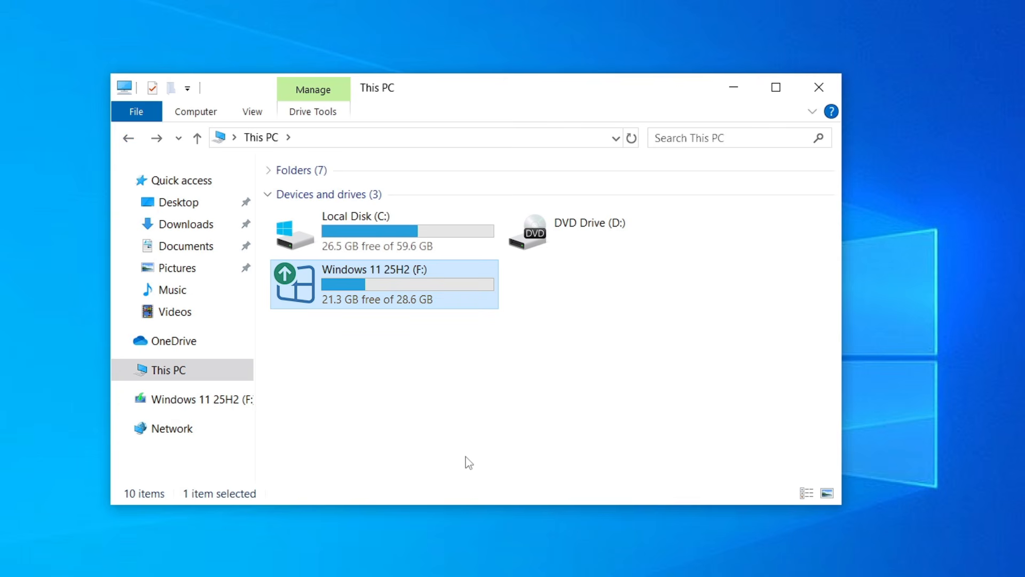
Run the setup application from the Windows 11 25H2 (F:) drive as administrator and allow it to make changes.
double_click(409, 295)
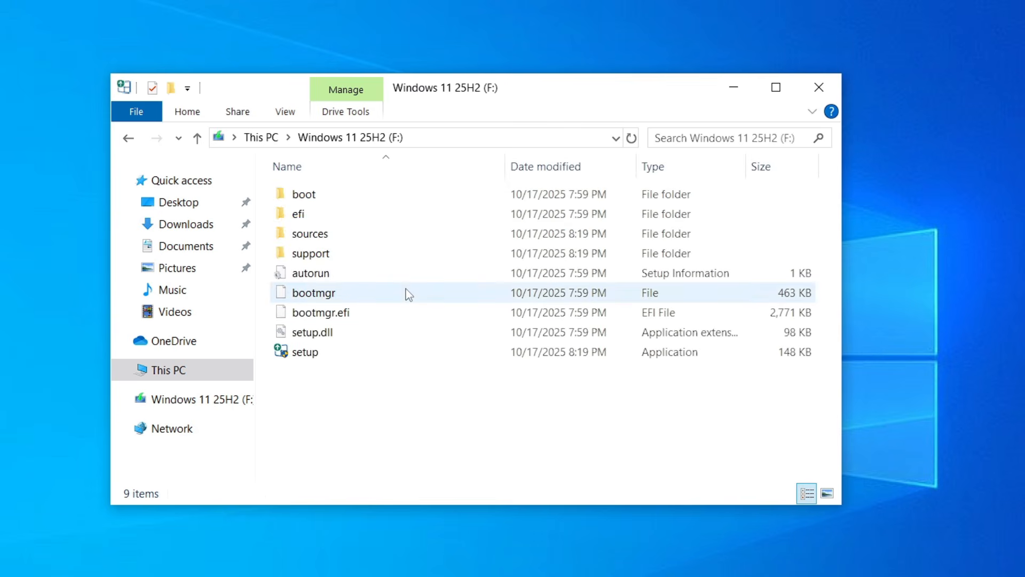
left_click(348, 355)
right_click(364, 353)
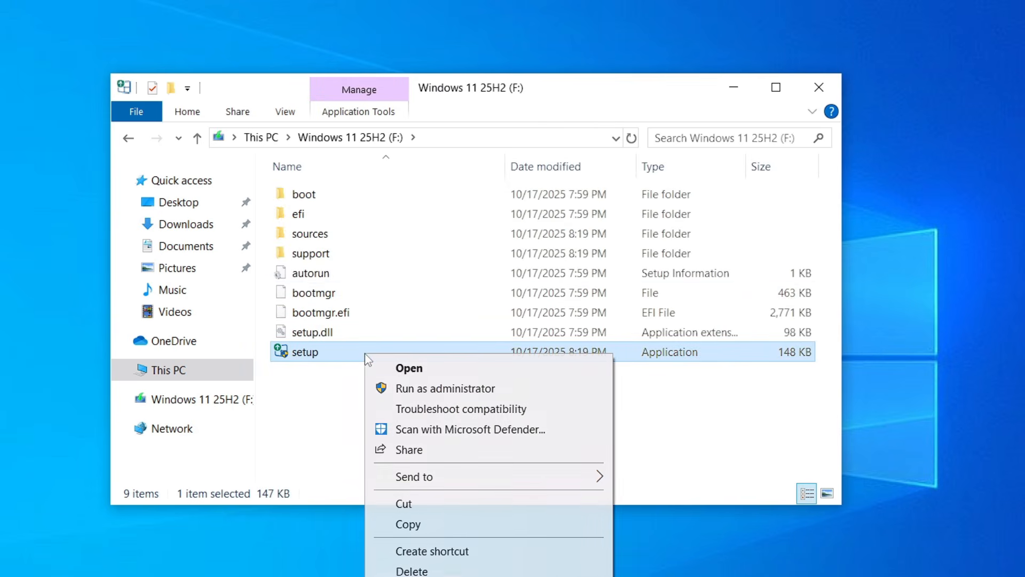
left_click(410, 388)
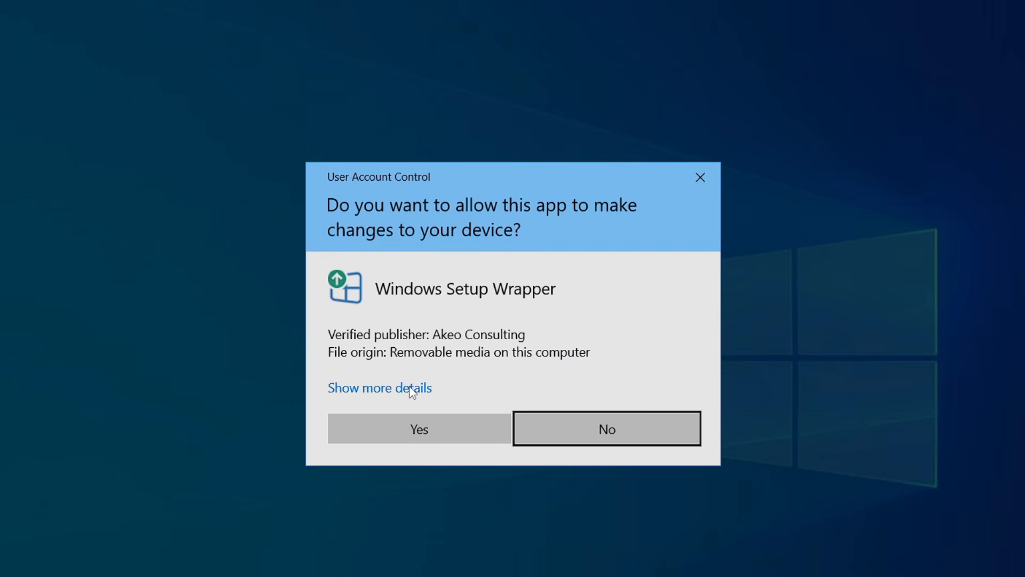
left_click(415, 427)
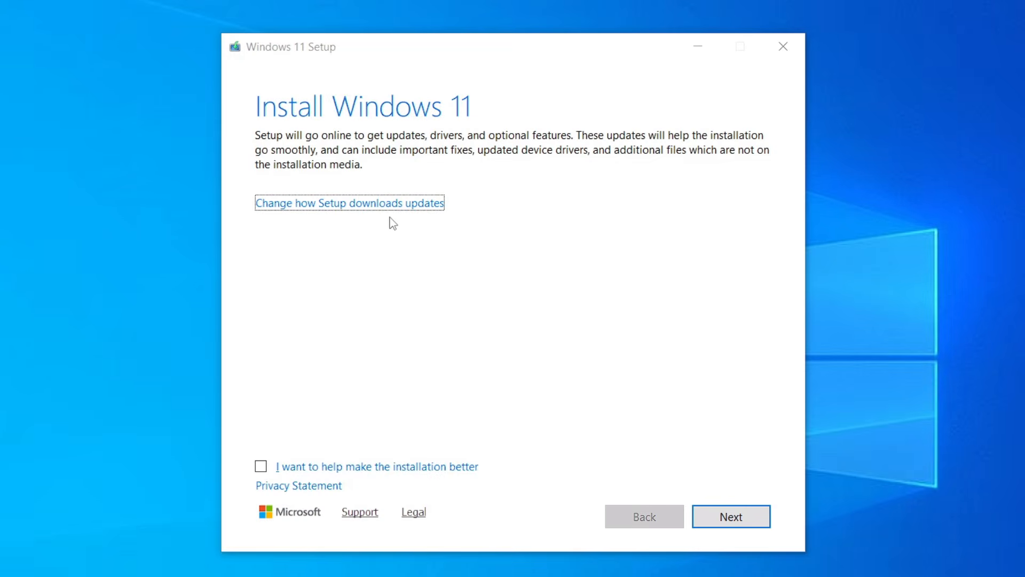
Set Windows 11 Setup to skip downloading updates with Not right now and continue.
left_click(400, 206)
left_click(357, 250)
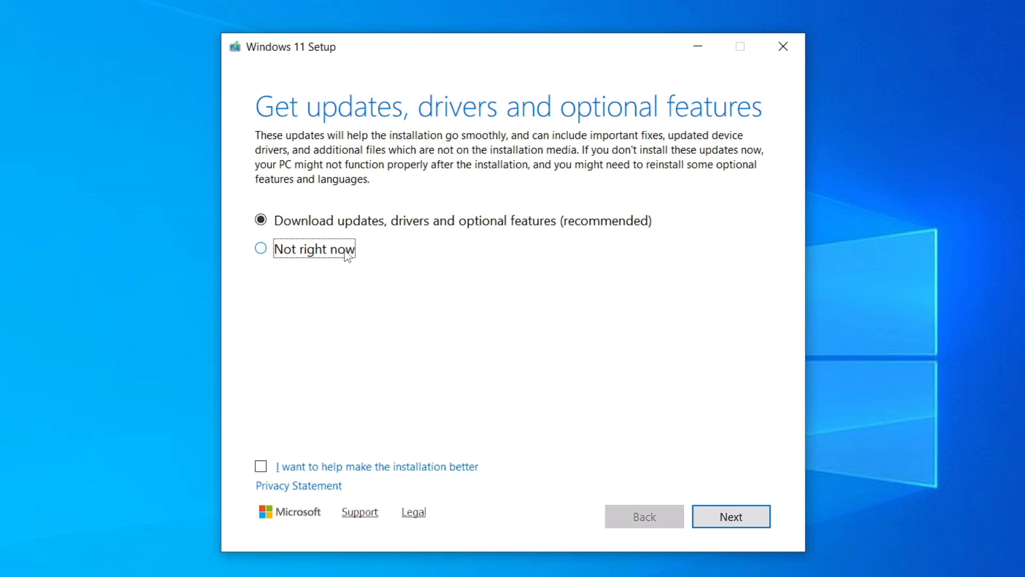
left_click(710, 523)
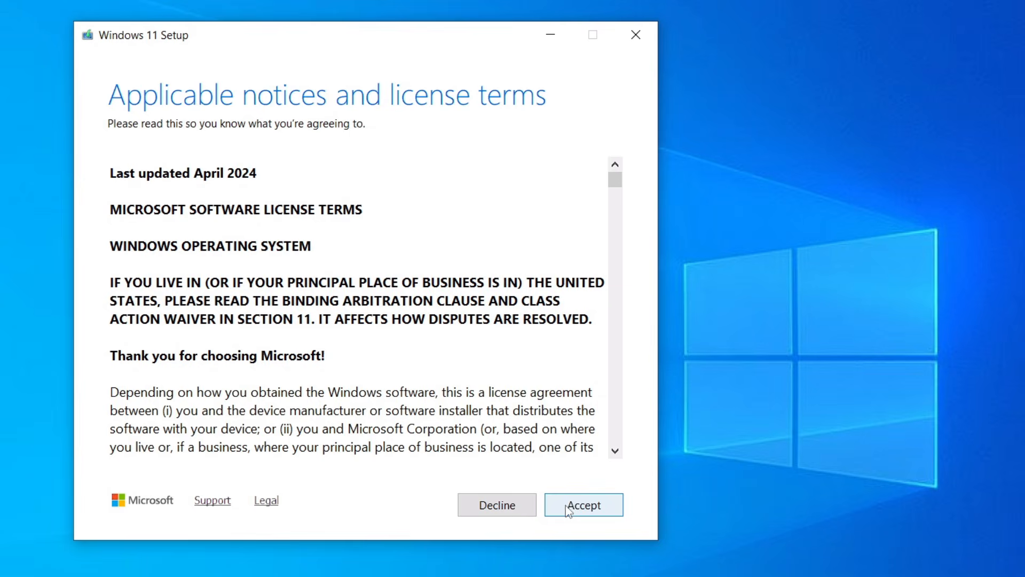
Accept the license terms and start installing Windows 11 Pro, keeping personal files and apps.
left_click(568, 505)
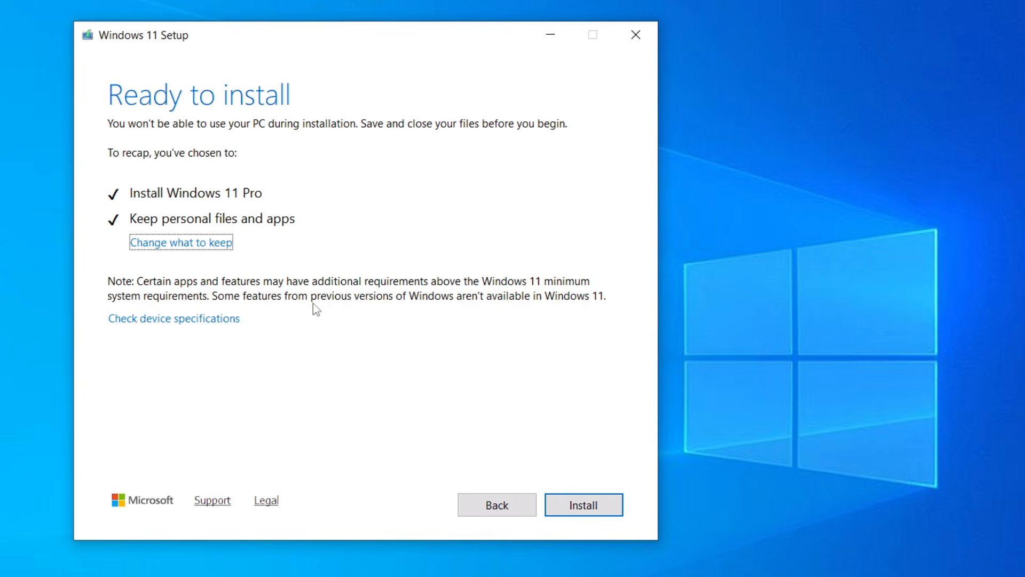
left_click(179, 323)
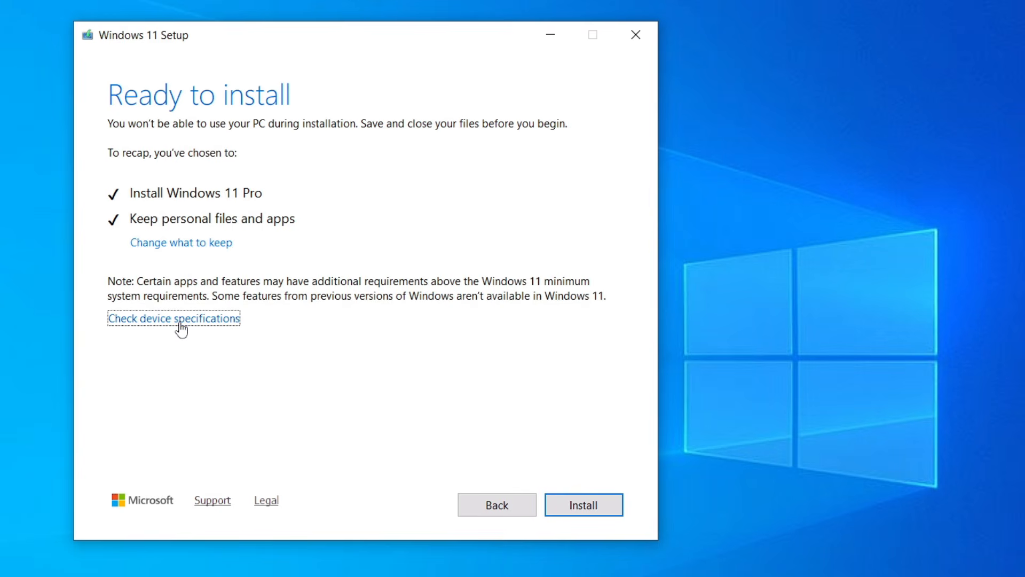
left_click(583, 506)
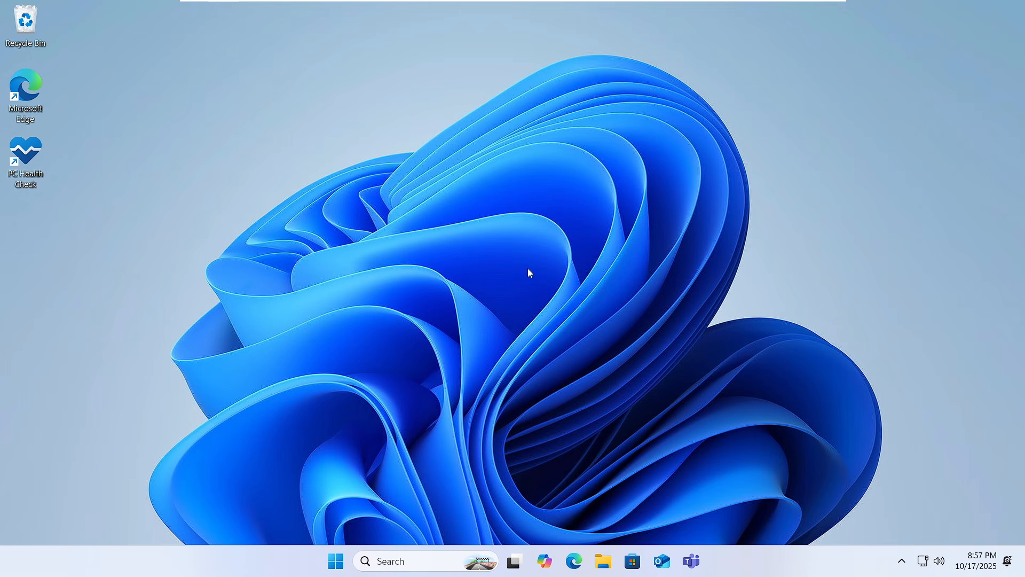
Open Local Disk (C:) in File Explorer and select the Windows.old folder.
left_click(602, 560)
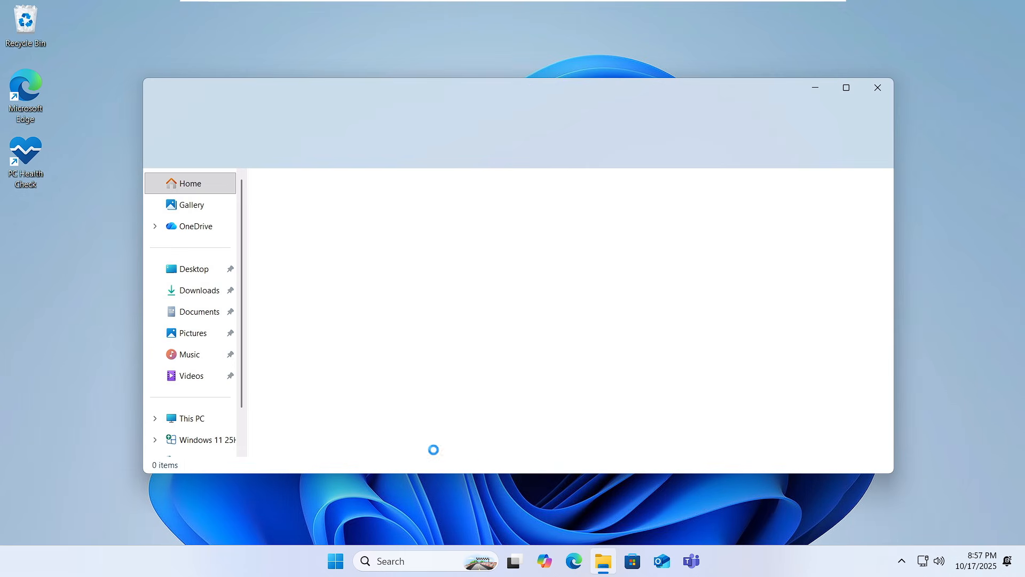
left_click(202, 419)
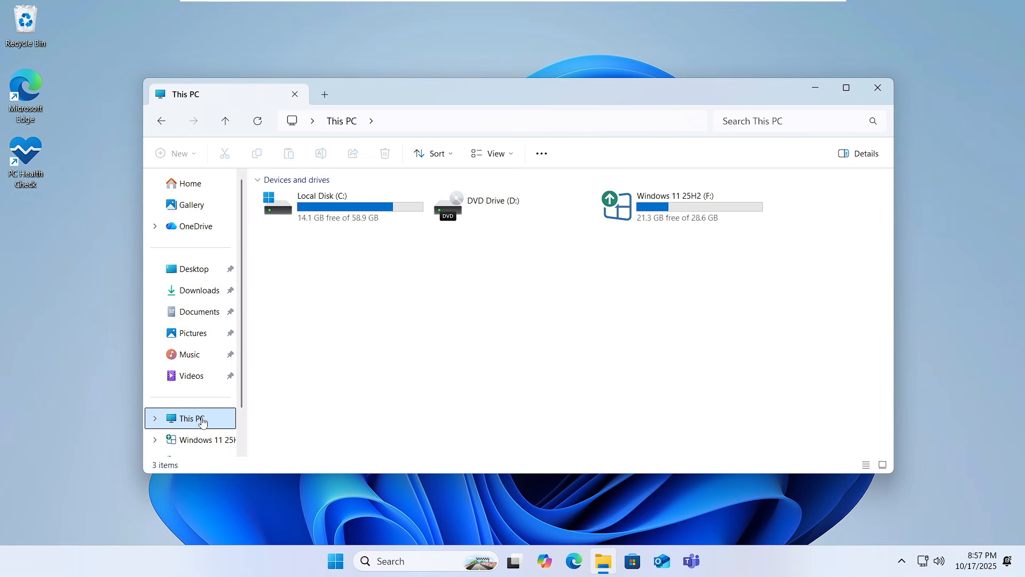
left_click(348, 196)
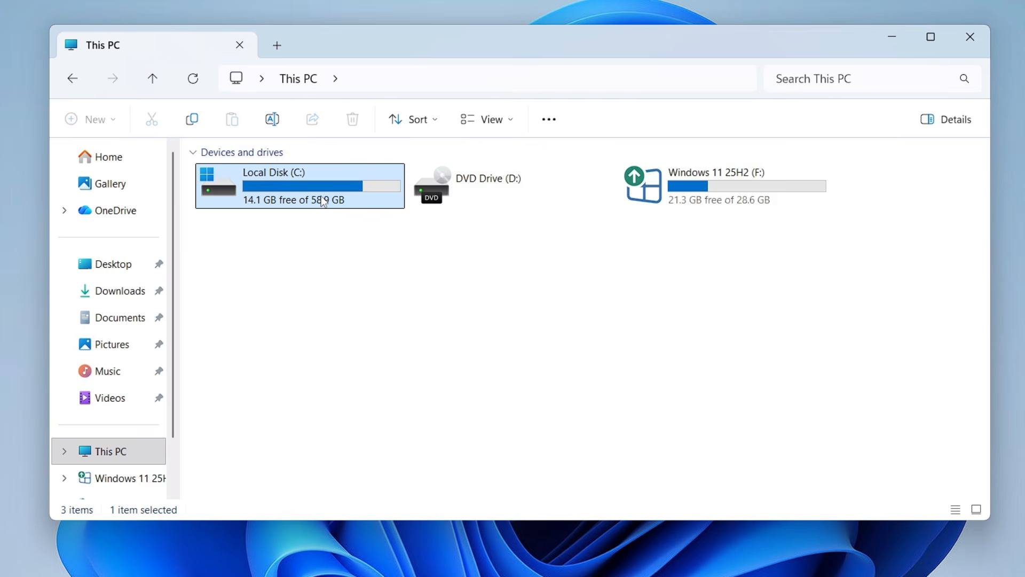
double_click(360, 215)
left_click(275, 322)
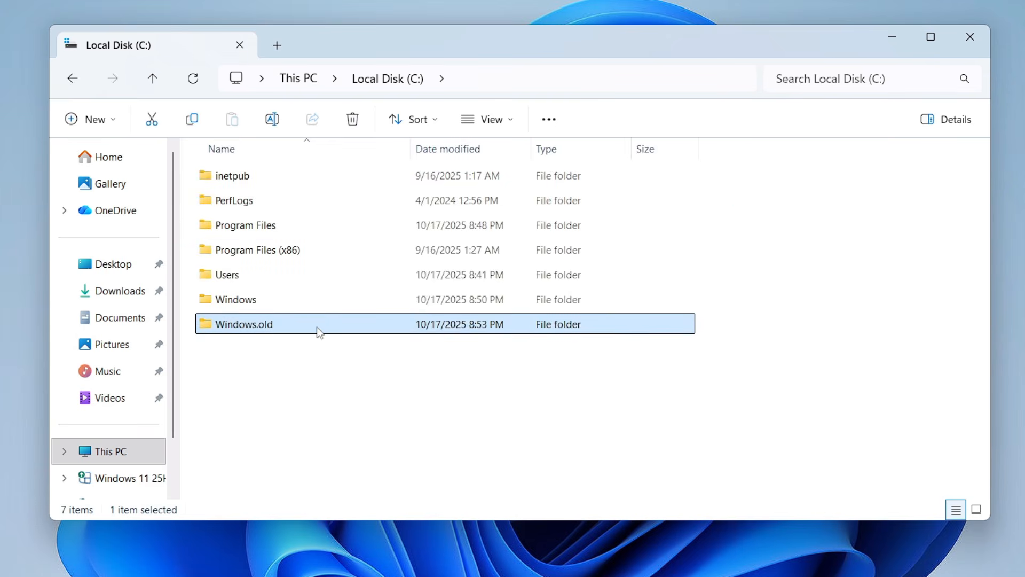
View the option to go back to Windows 10 in the Recovery settings, reached through Windows Update's advanced options, and close the open windows.
mouse_move(284, 329)
key("super+x")
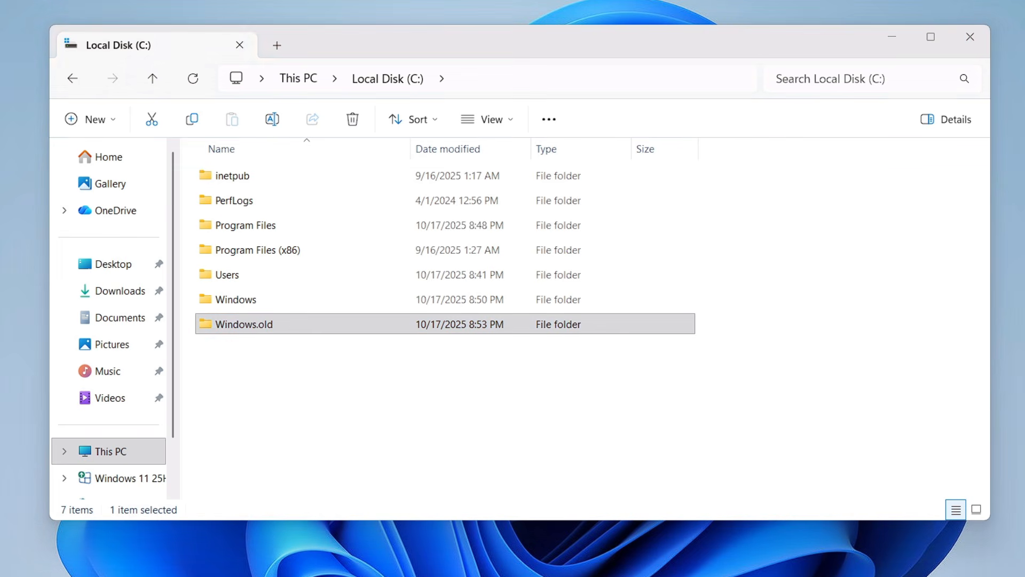
left_click(252, 451)
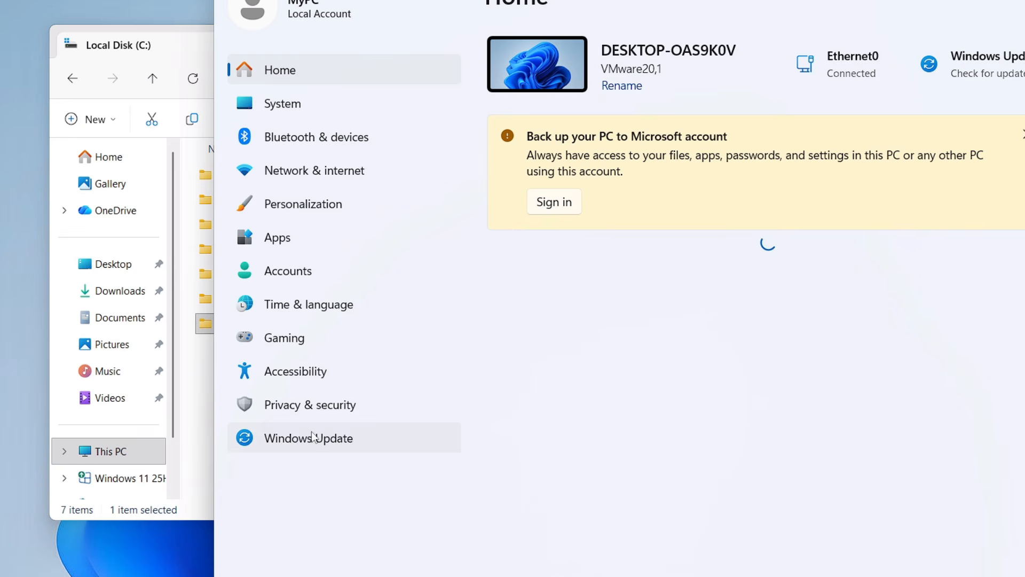
left_click(312, 435)
scroll(556, 419, "down", 3)
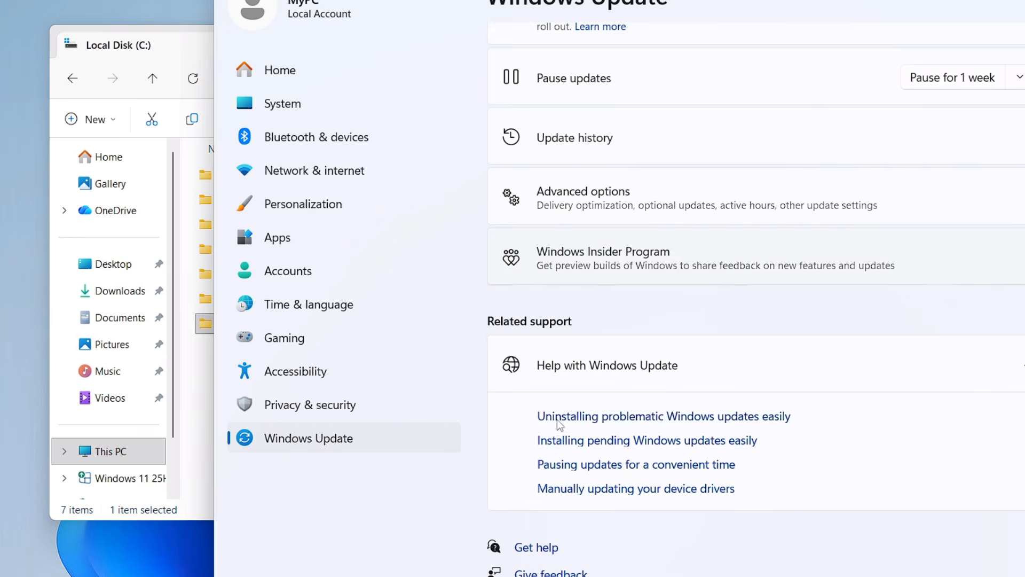
left_click(633, 203)
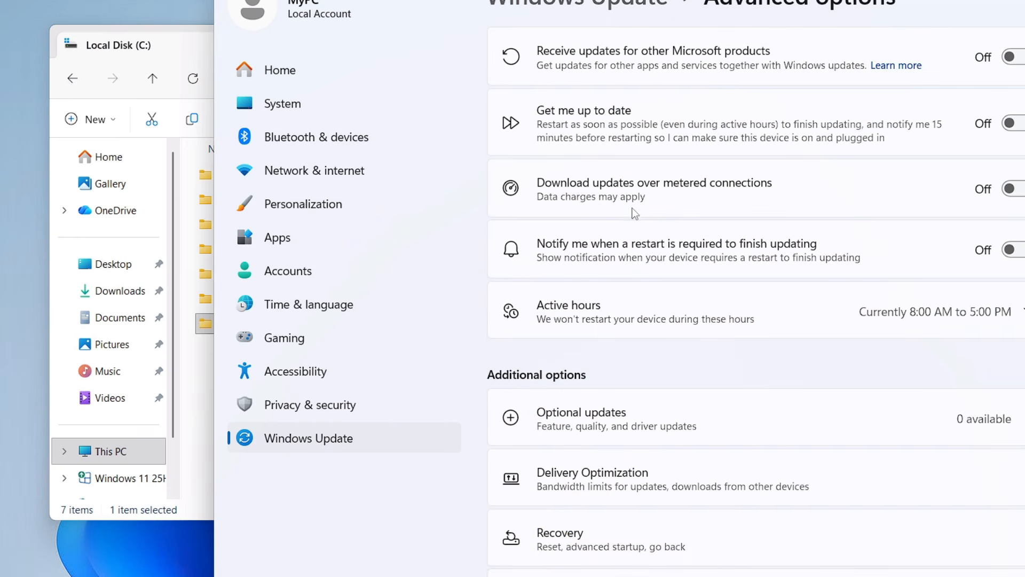
scroll(633, 208, "down", 3)
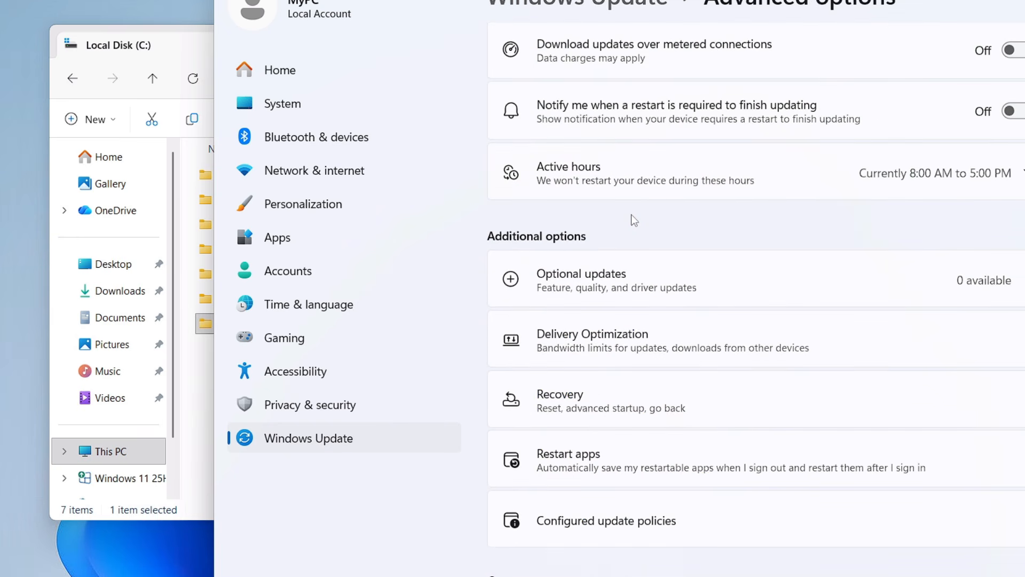
left_click(633, 407)
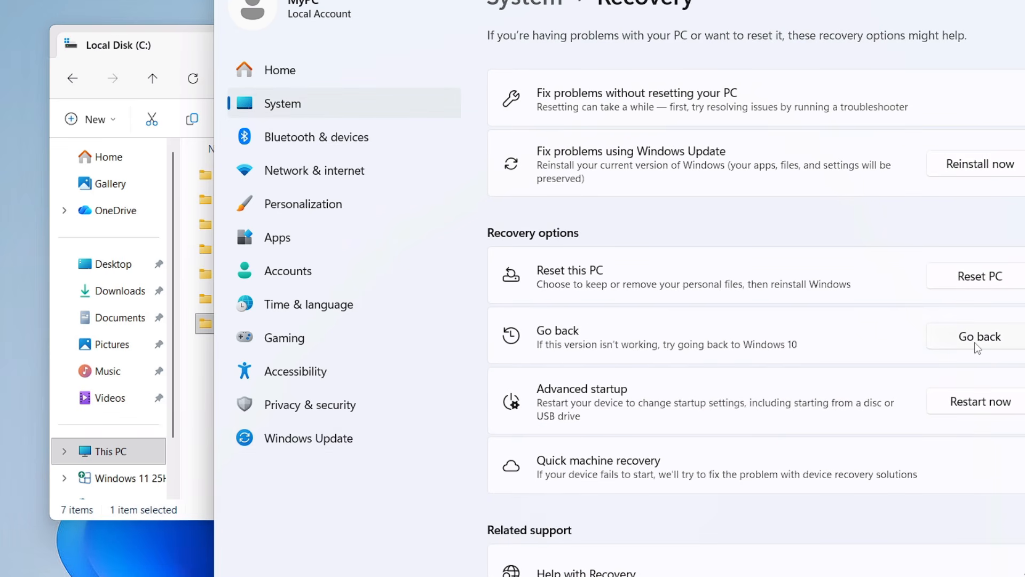
left_click_drag(640, 1, 457, 1)
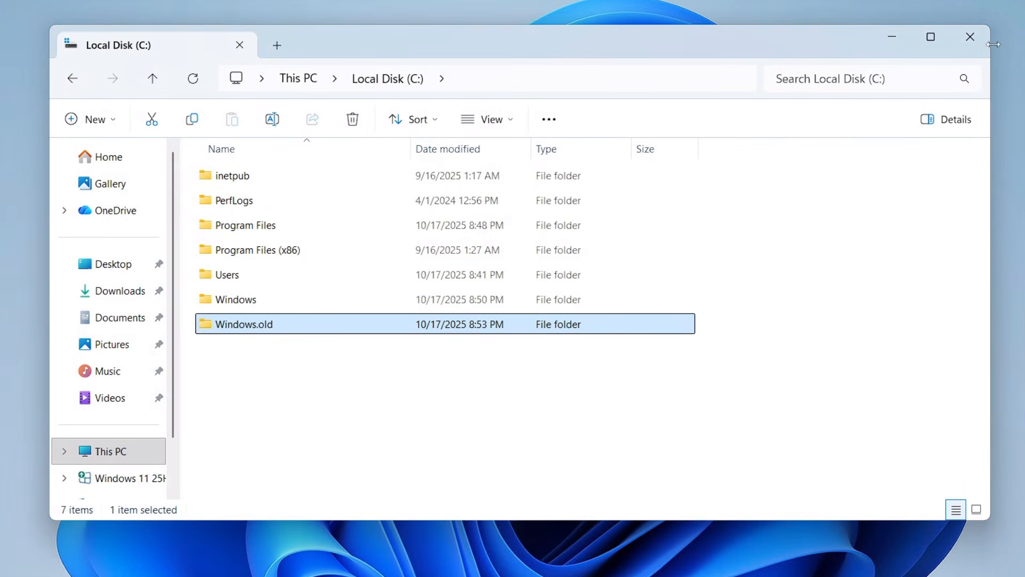
left_click(970, 37)
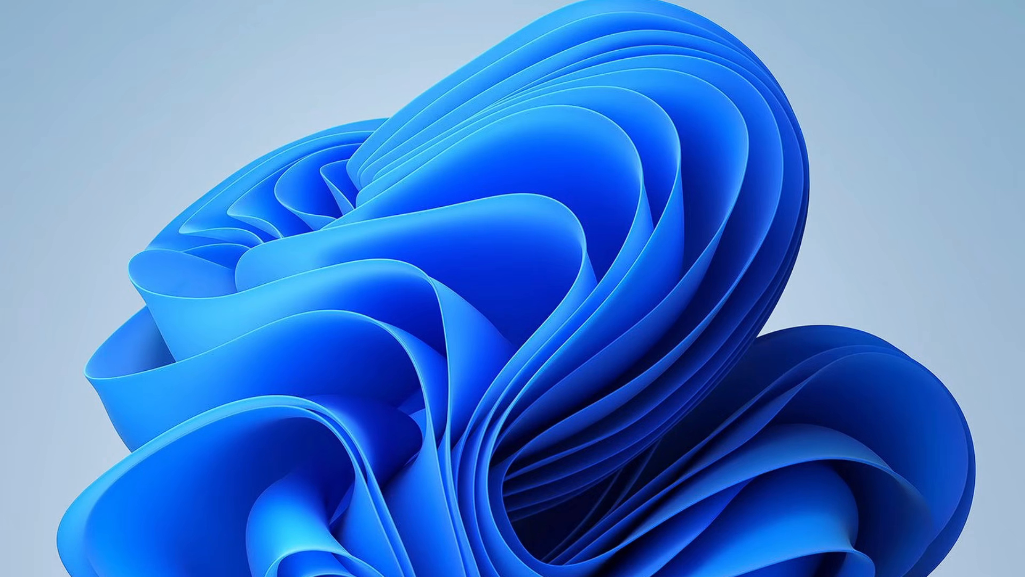
Check the Windows activation state details in the System settings and close Settings.
key("super+x")
left_click(278, 449)
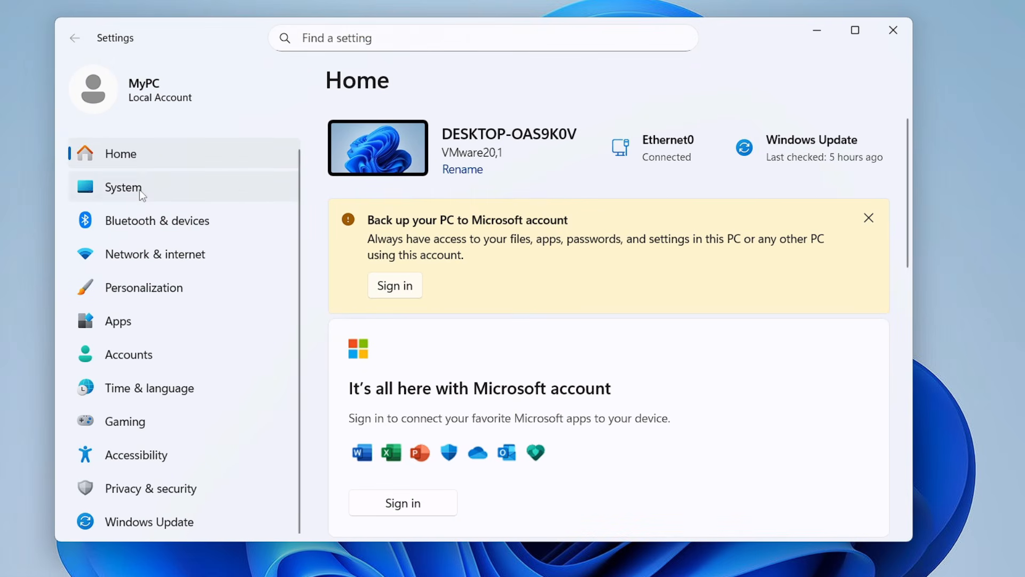
left_click(140, 191)
scroll(448, 324, "down", 7)
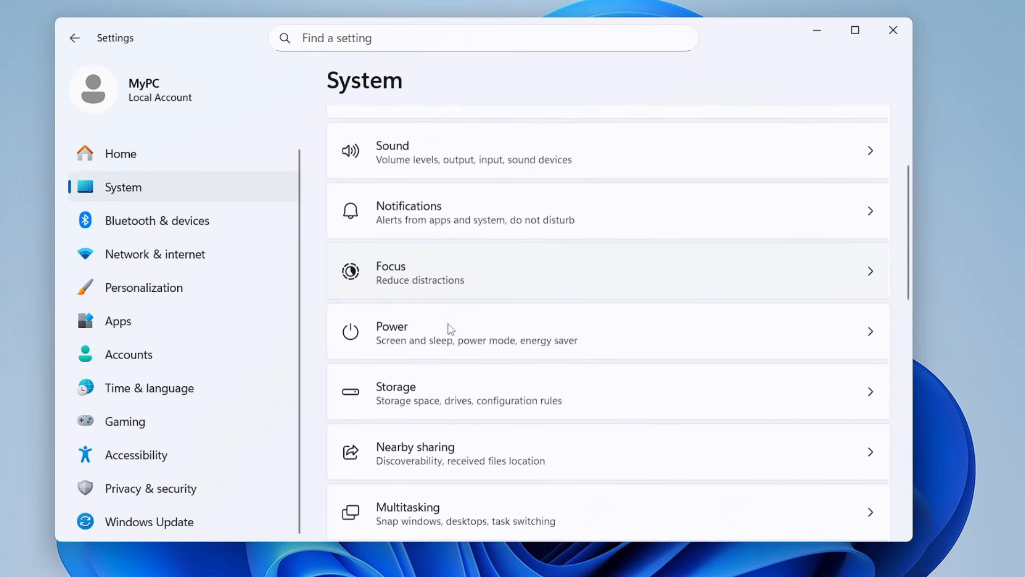
scroll(447, 324, "down", 2)
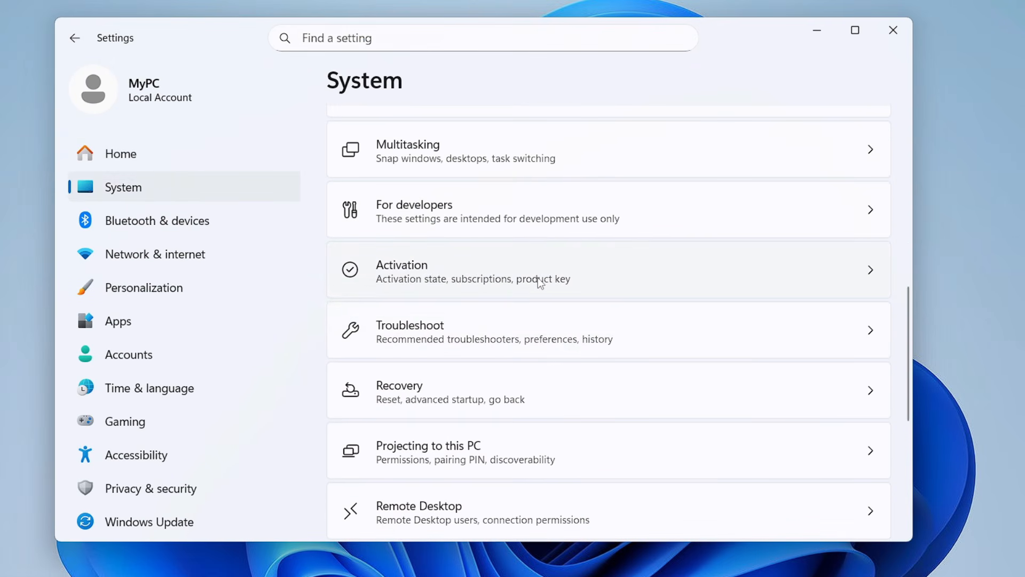
left_click(552, 276)
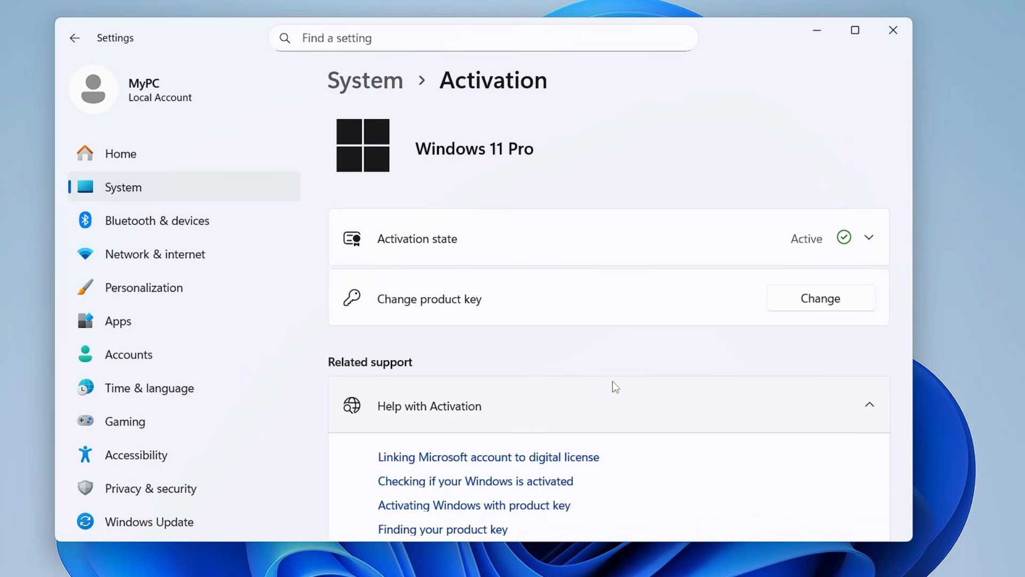
left_click(868, 237)
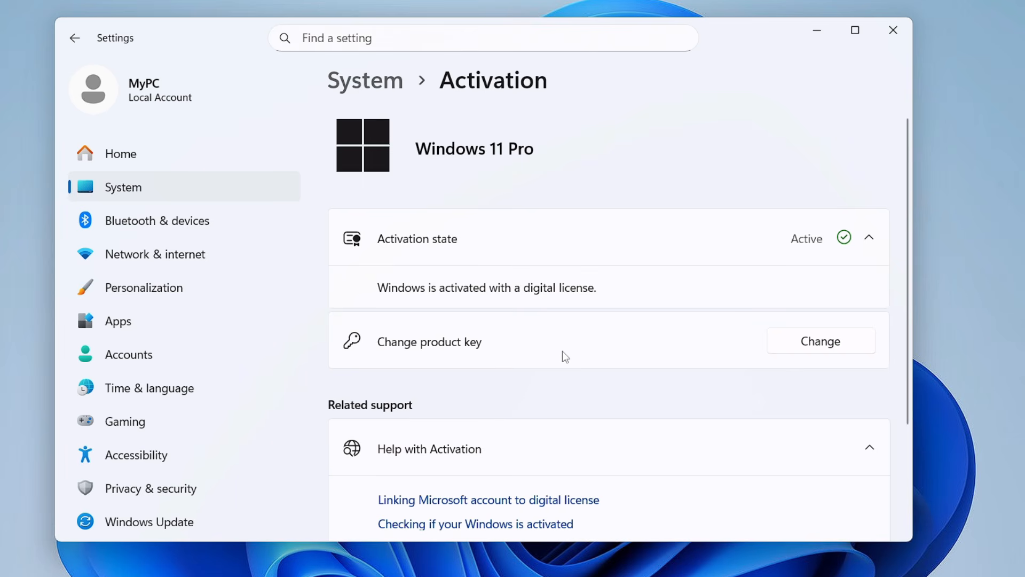
left_click(895, 33)
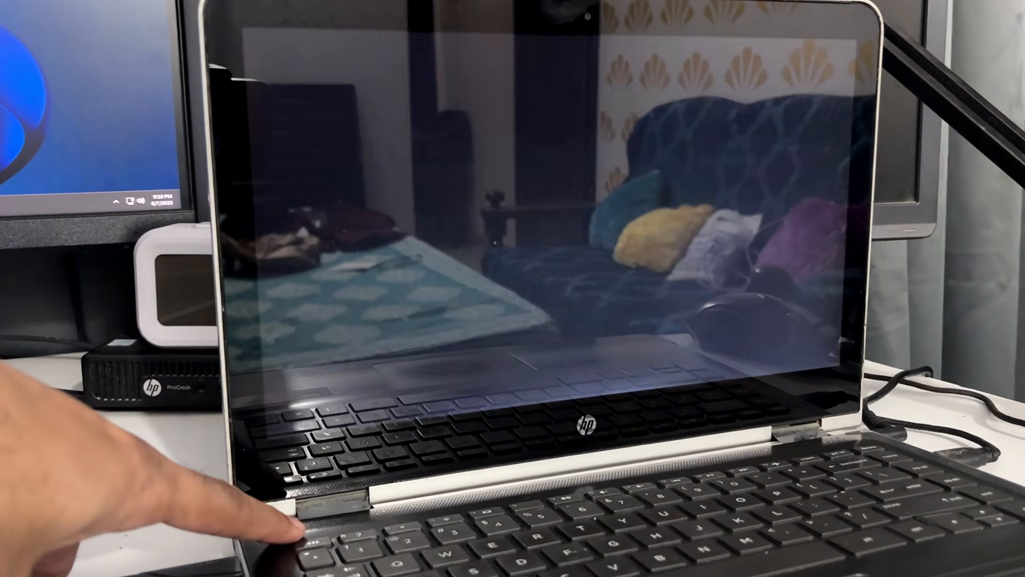
Interrupt the laptop's startup and boot it from the USB Hard Drive (UEFI) - KingstonDataTraveler 3.0 option.
key("Escape")
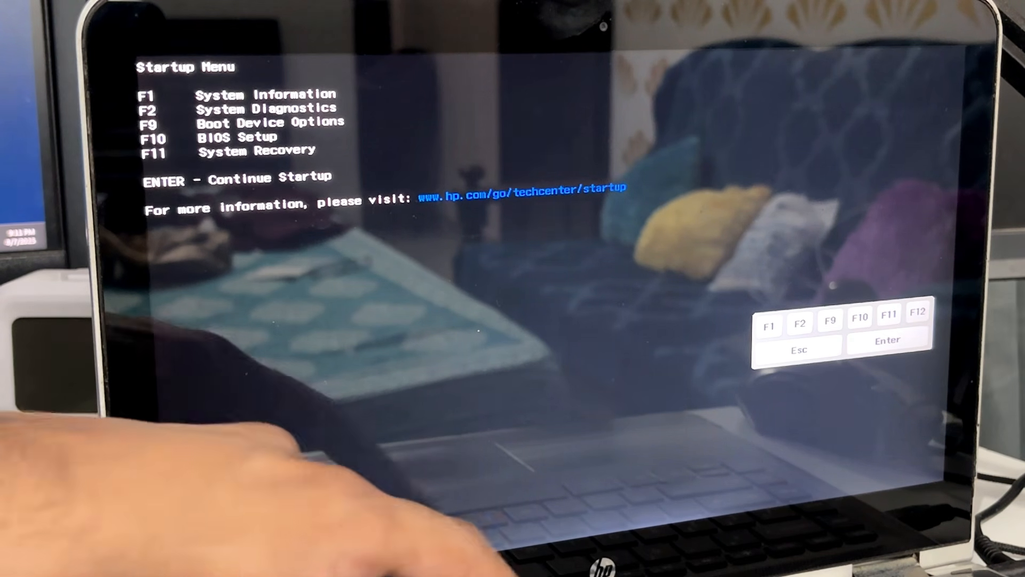
key("F10")
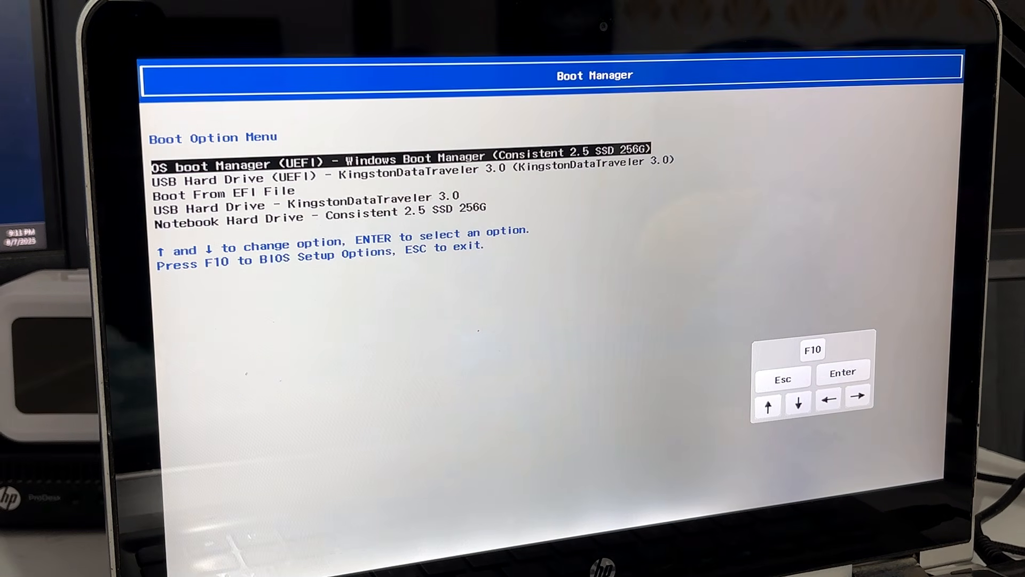
key("Down")
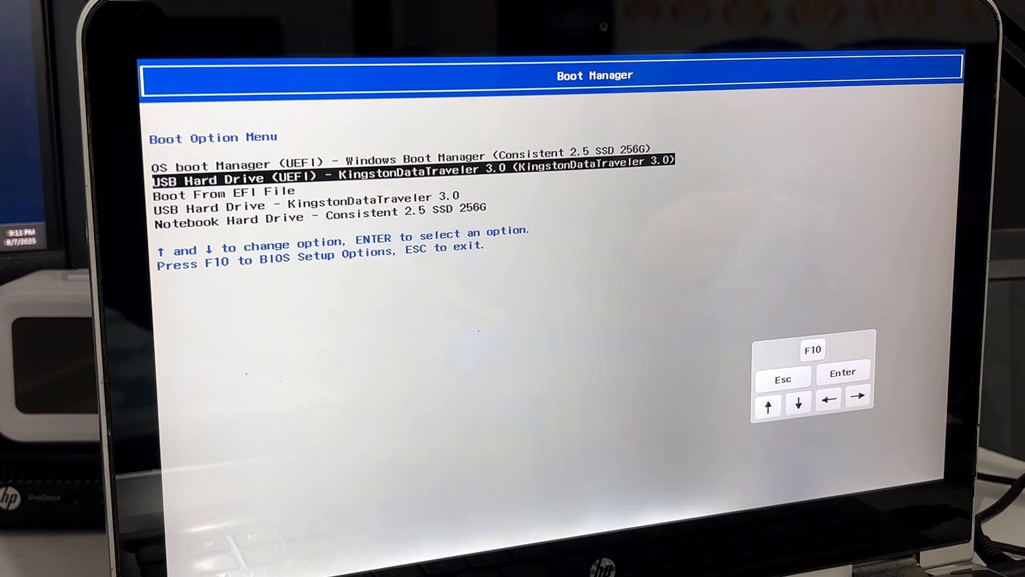
key("Return")
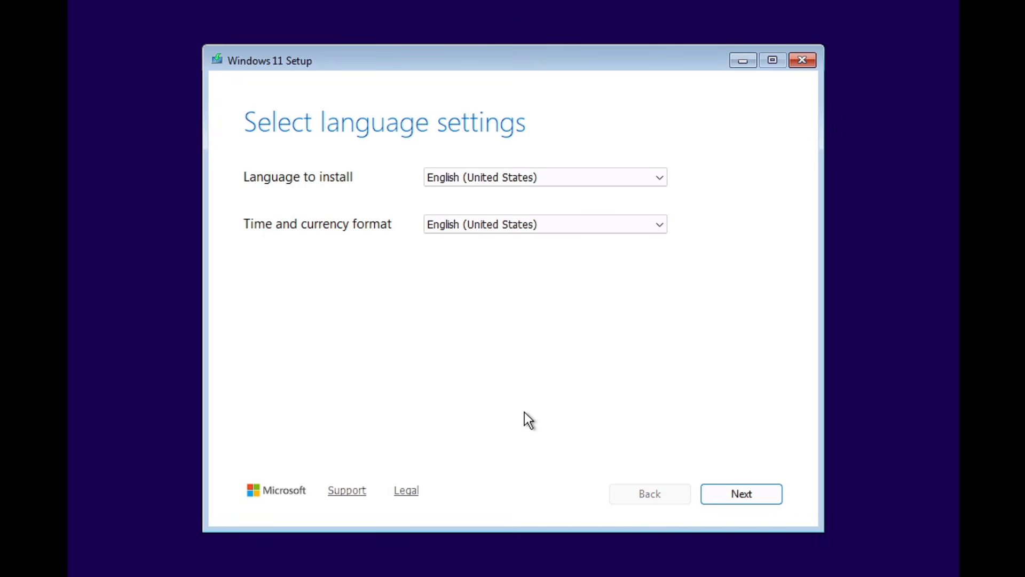
Keep English (United States) with the US keyboard, and choose Install Windows 11, agreeing that everything will be deleted.
left_click(710, 497)
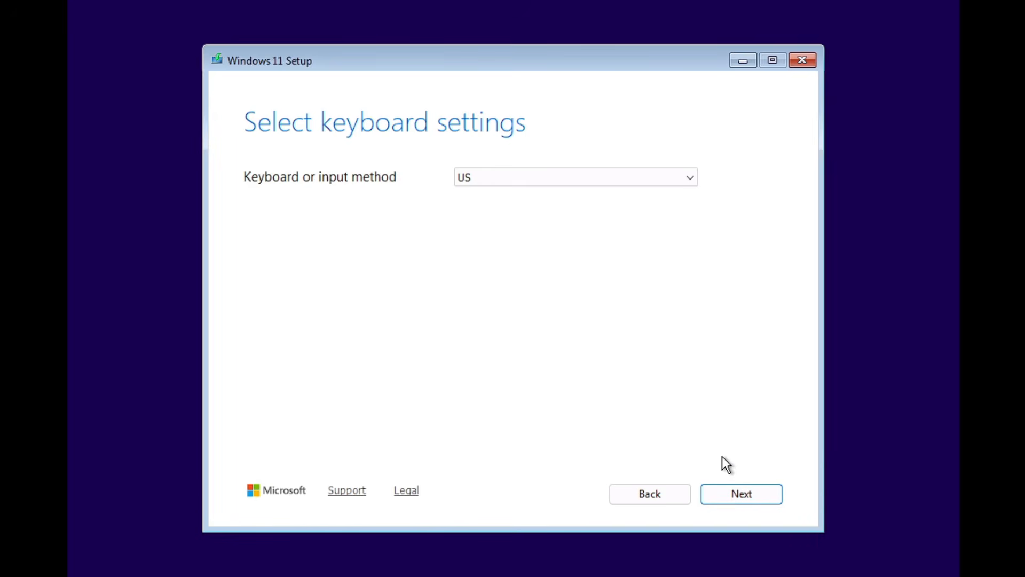
left_click(748, 497)
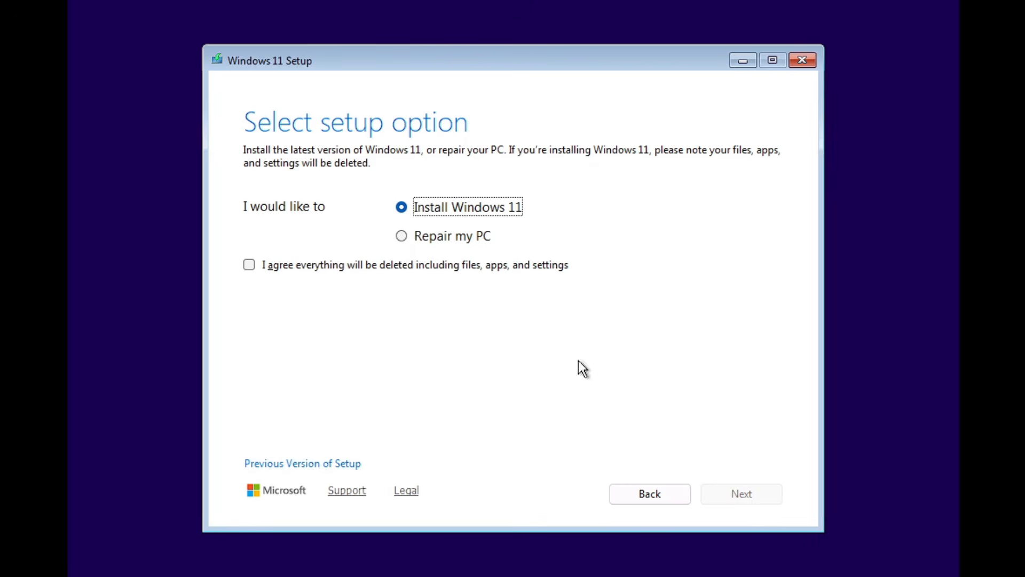
left_click(447, 268)
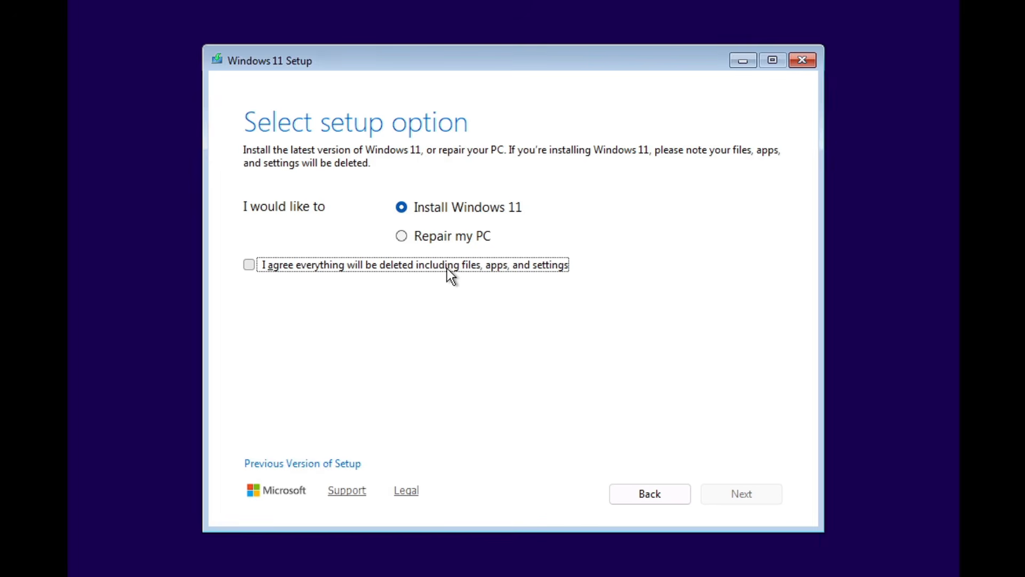
left_click(753, 496)
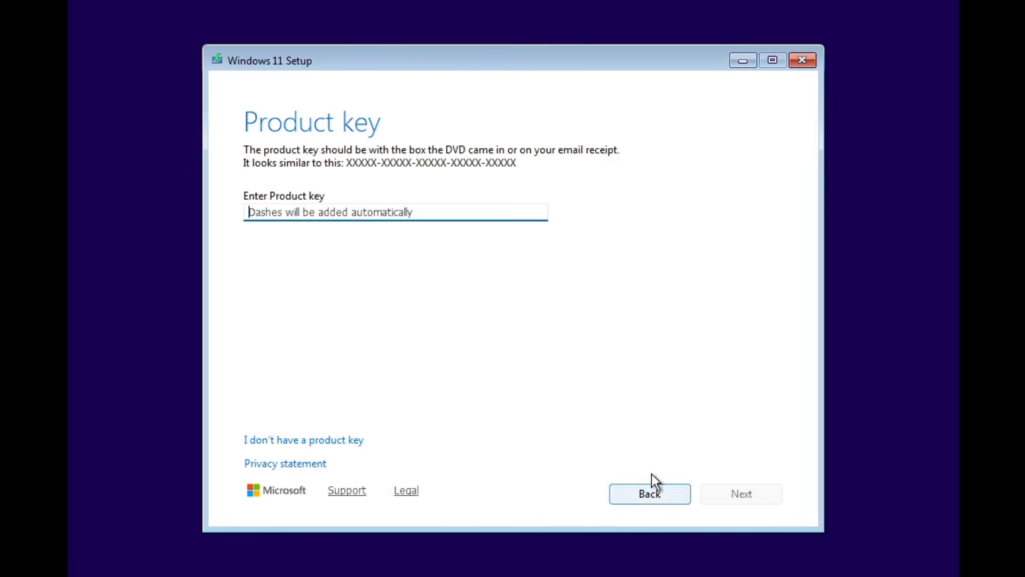
Without a product key, select Windows 11 Pro as the image to install and accept the license terms.
left_click(354, 441)
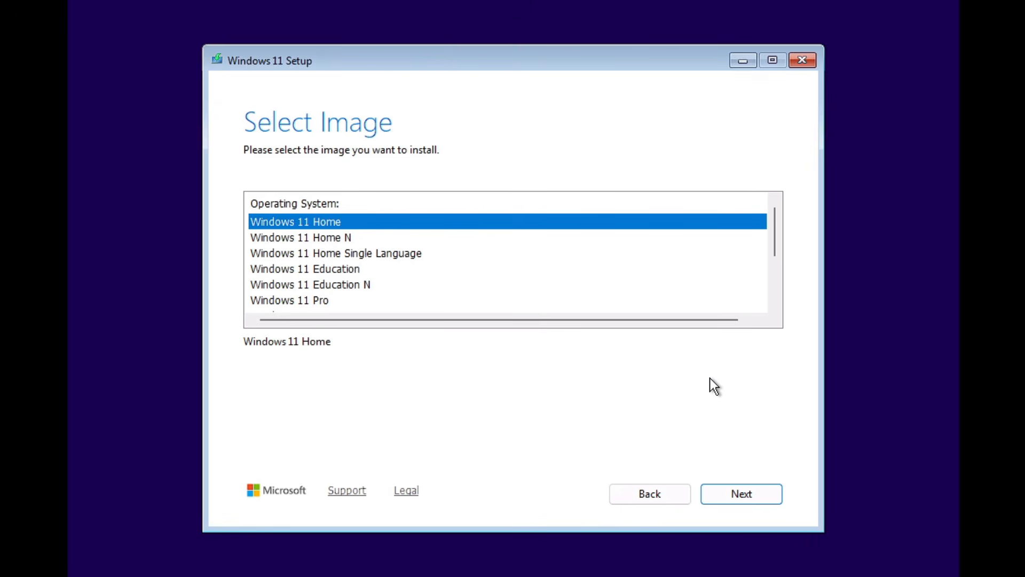
left_click(335, 298)
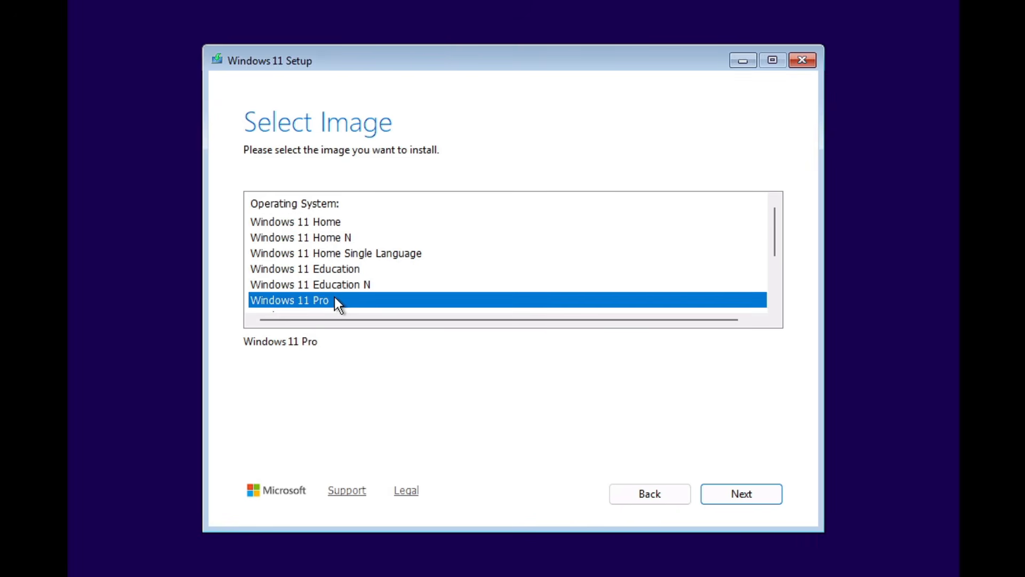
scroll(403, 274, "down", 1)
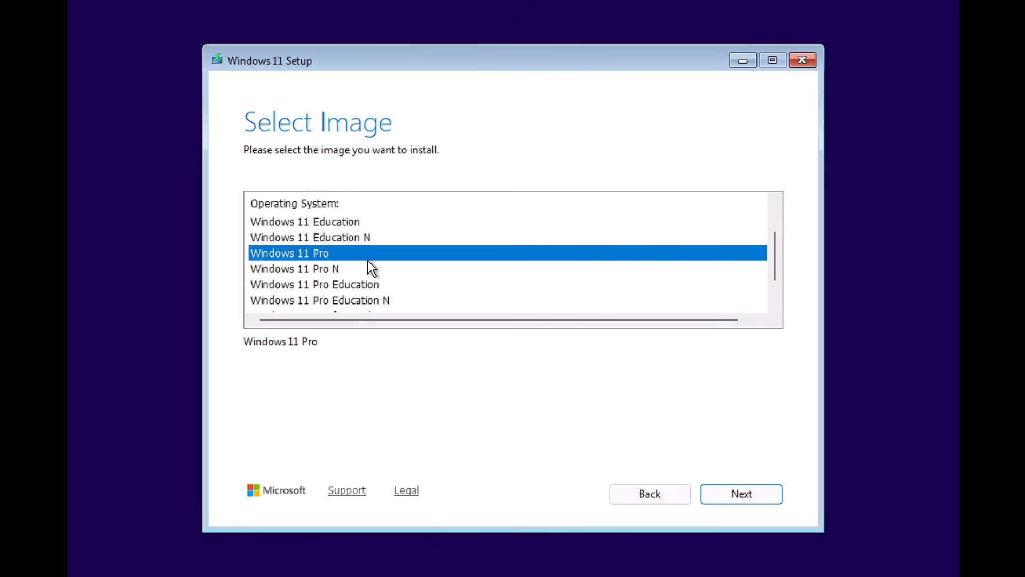
left_click(364, 237)
left_click(362, 251)
left_click(748, 489)
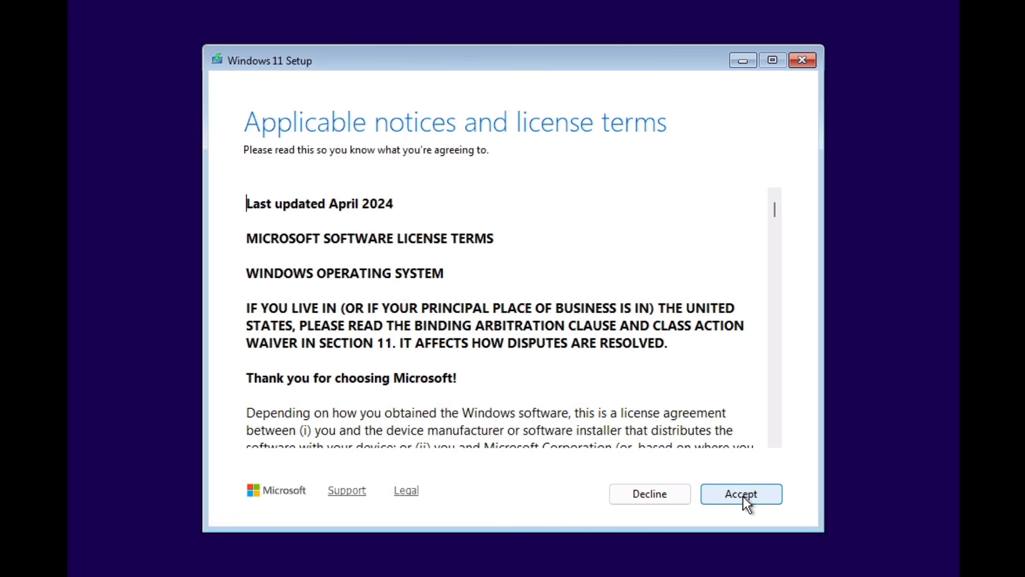
left_click(742, 494)
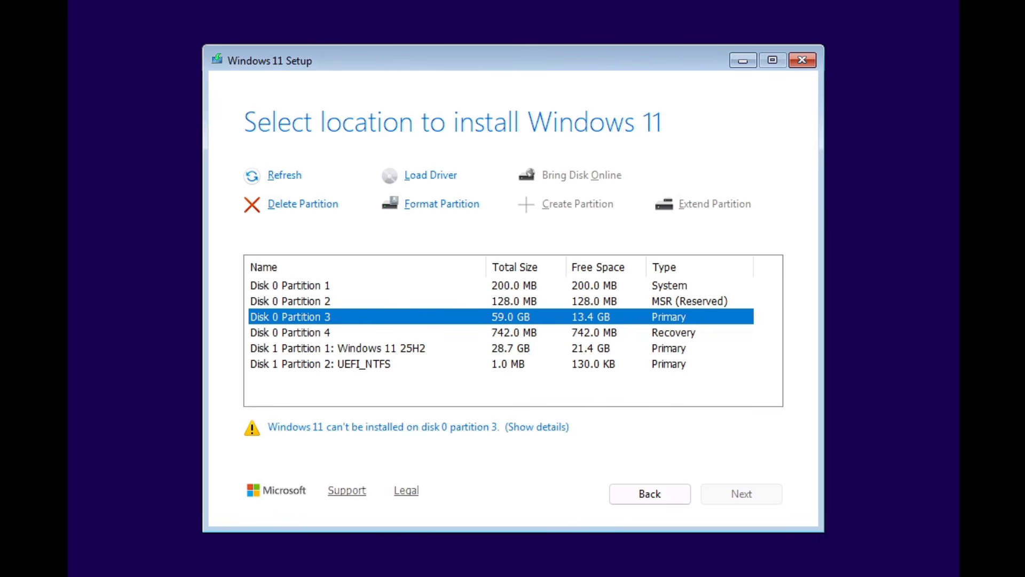
Review the existing partitions on Disk 0 and the Windows 11 25H2 USB partition on Disk 1 as possible install locations.
left_click(331, 337)
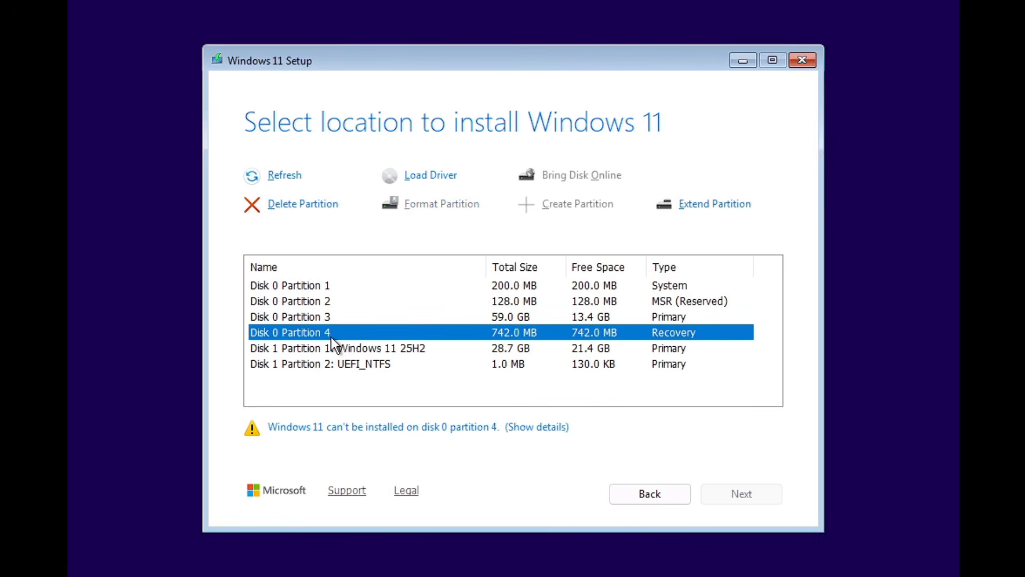
left_click(339, 291)
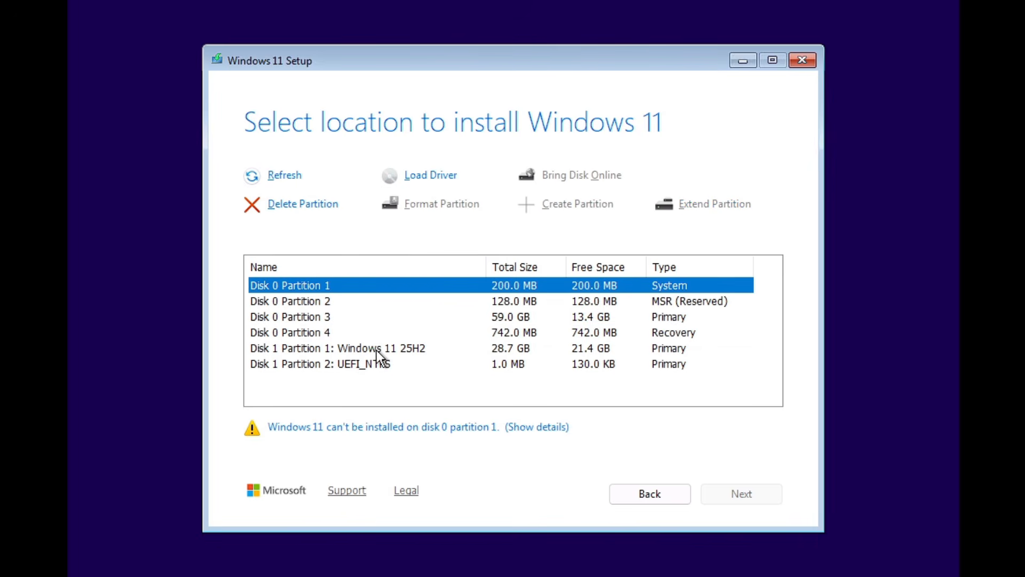
left_click(432, 350)
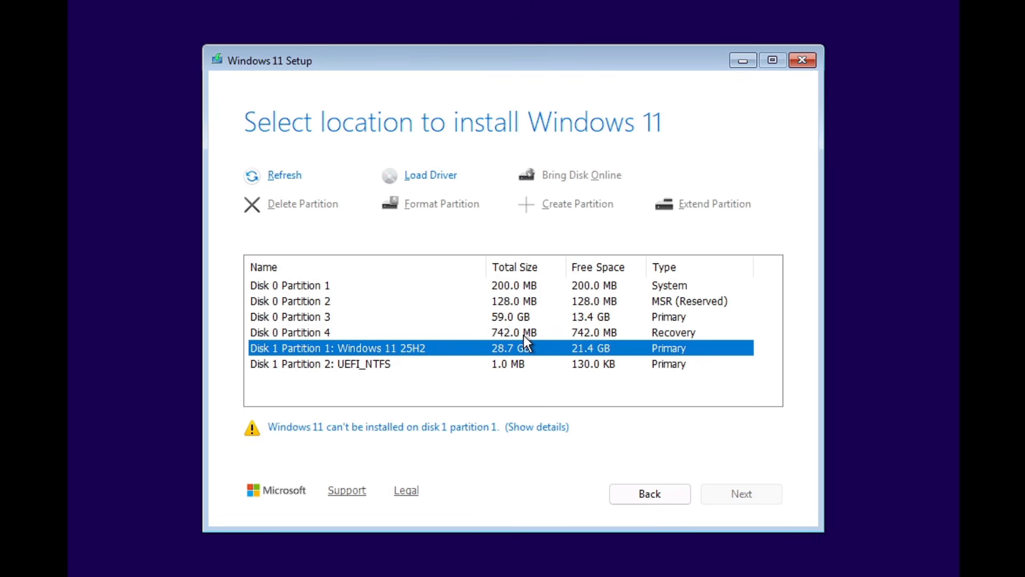
left_click(523, 317)
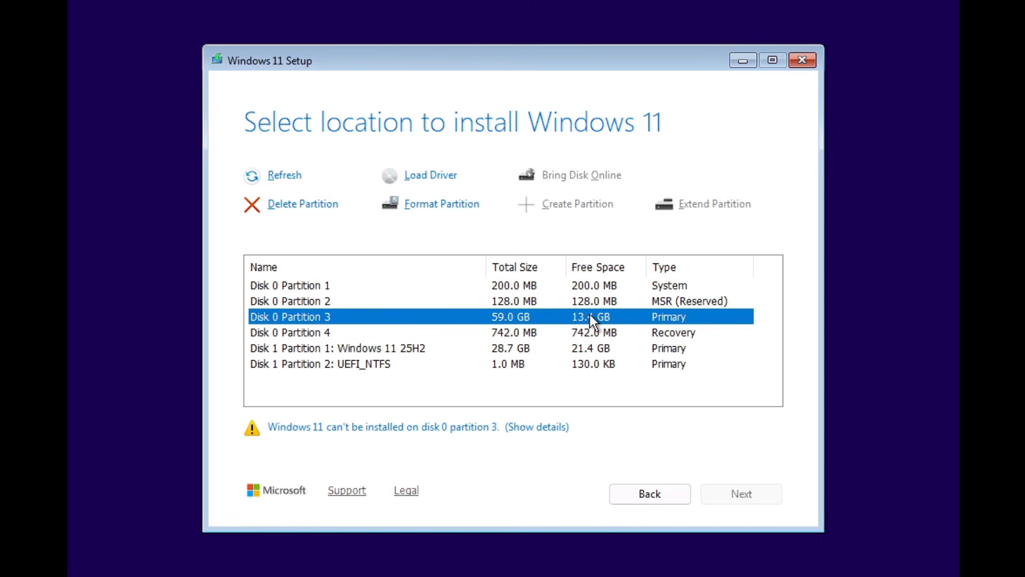
Delete all four Disk 0 partitions: System, MSR (Reserved), Primary and Recovery.
left_click(517, 286)
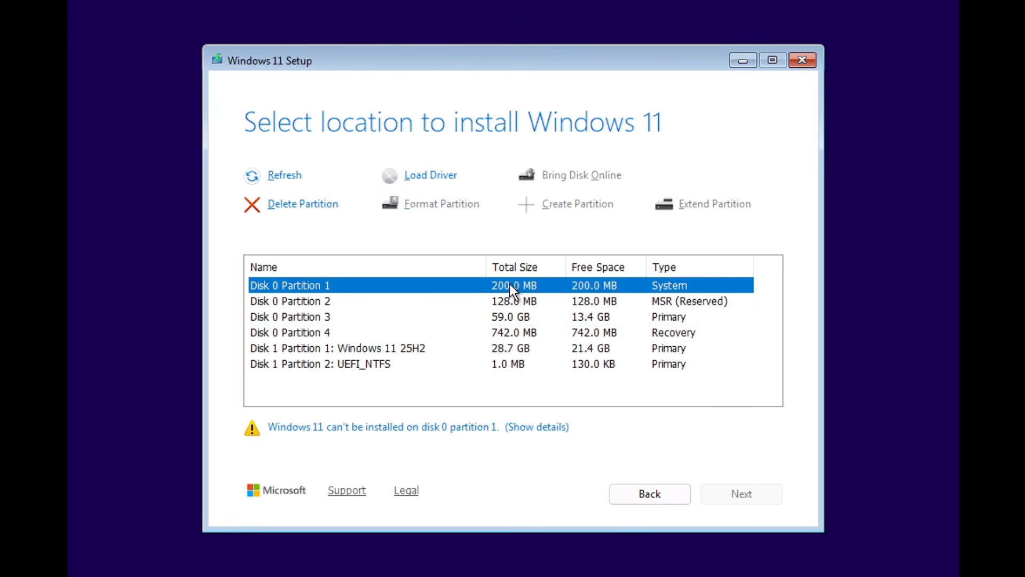
left_click(327, 209)
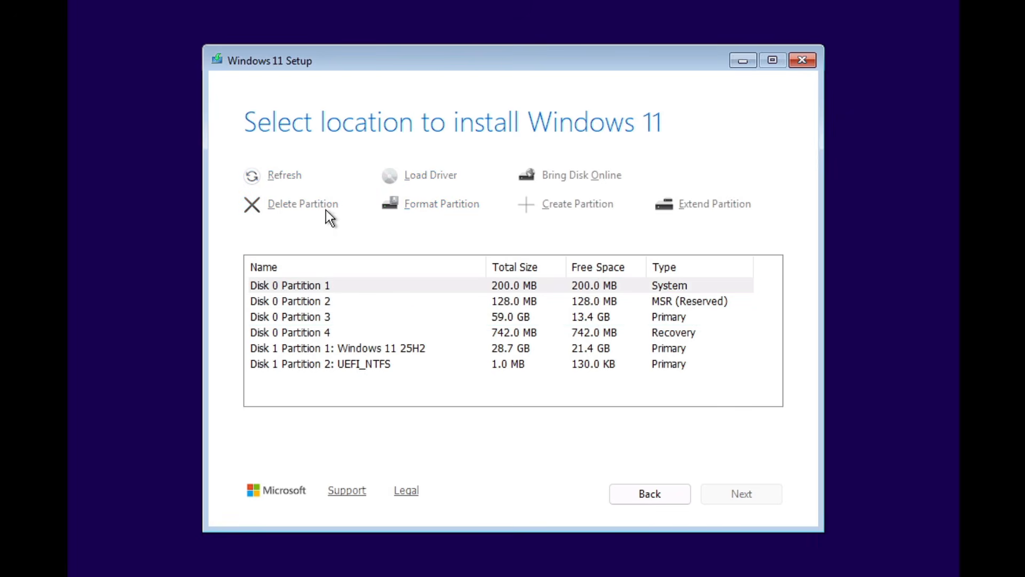
left_click(346, 305)
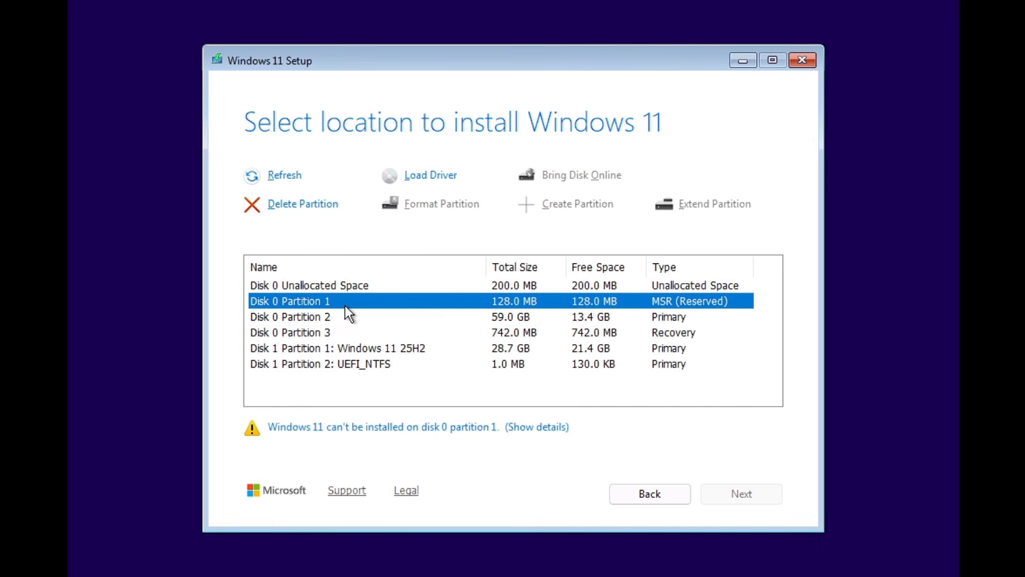
left_click(308, 209)
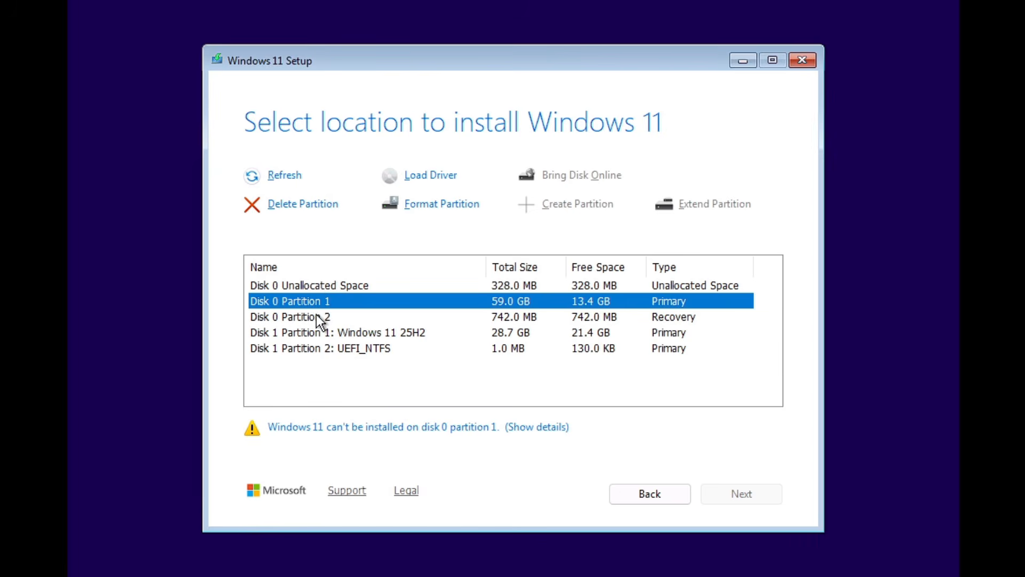
left_click(310, 203)
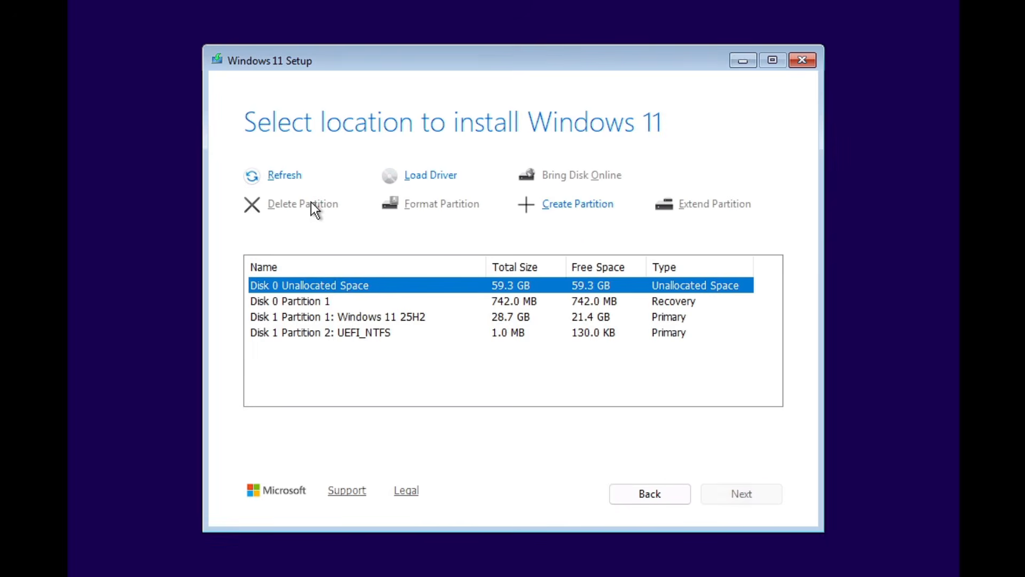
left_click(319, 296)
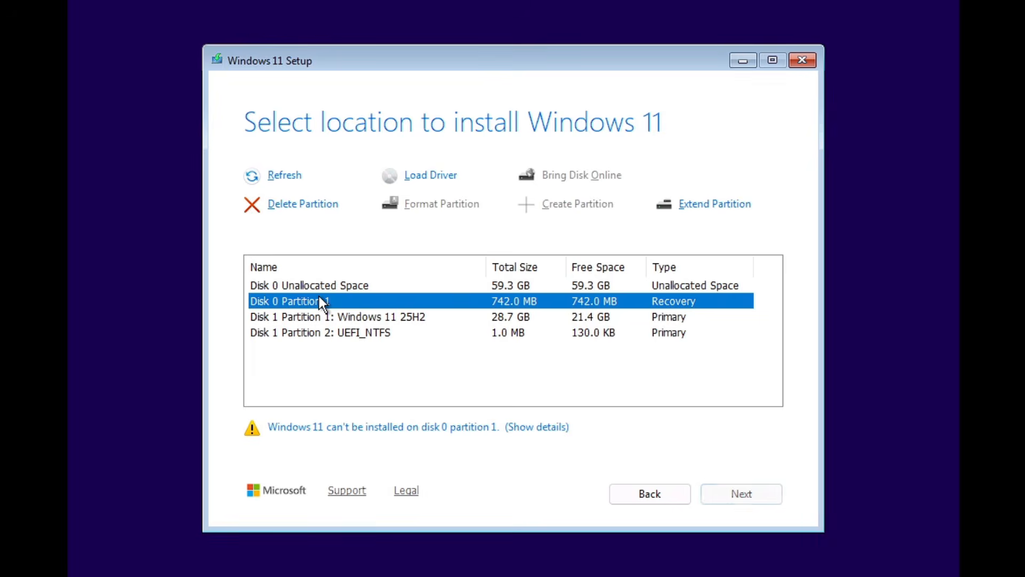
left_click(317, 206)
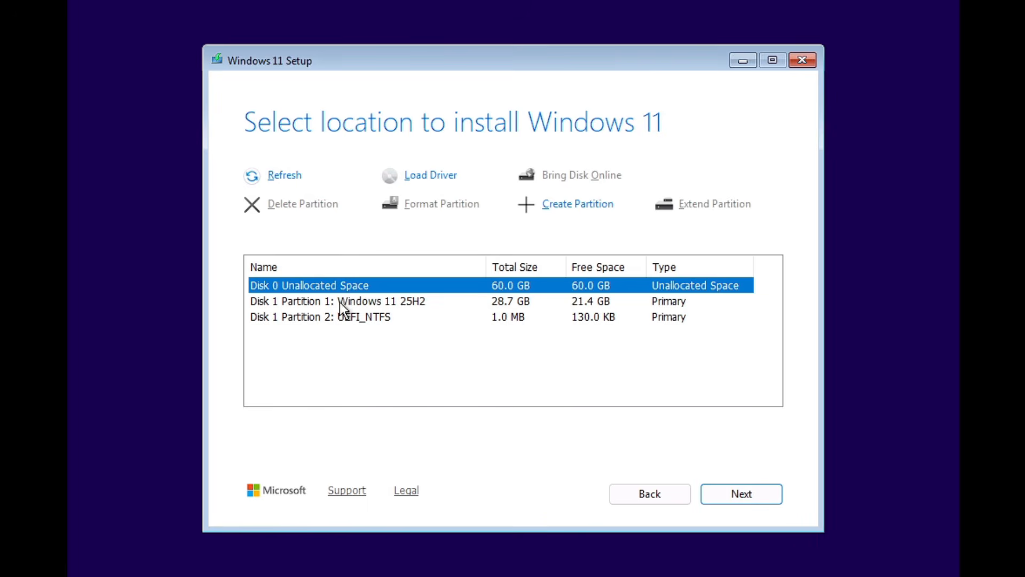
Check the two USB partitions on Disk 1, and choose Disk 0 Unallocated Space as the location to install Windows 11.
left_click(388, 316)
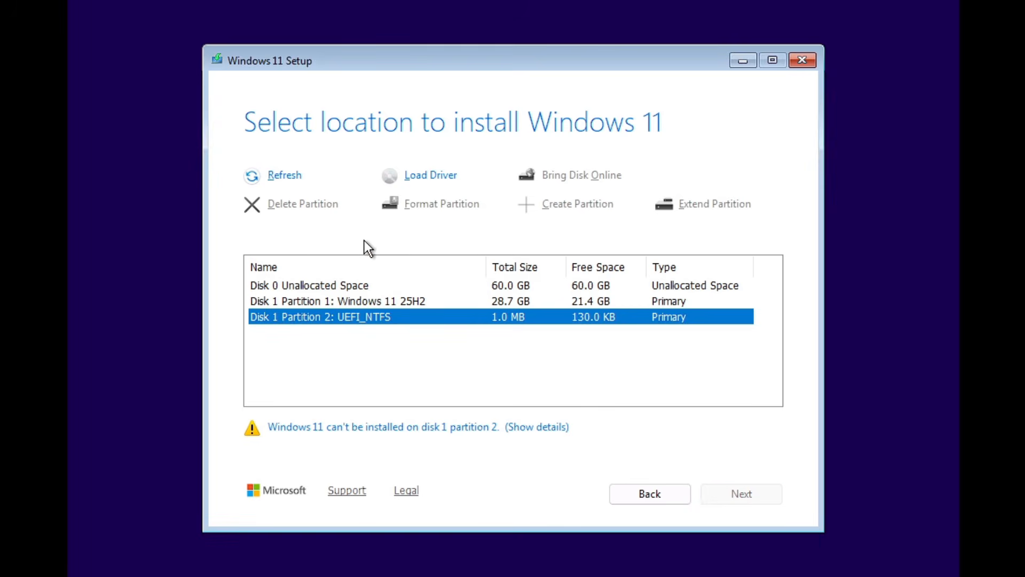
left_click(357, 302)
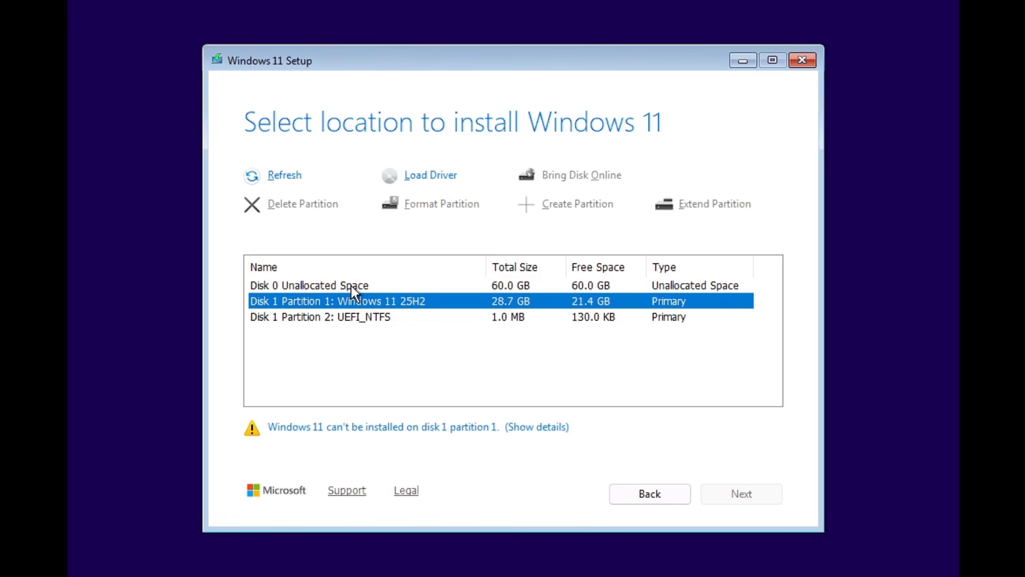
left_click(350, 284)
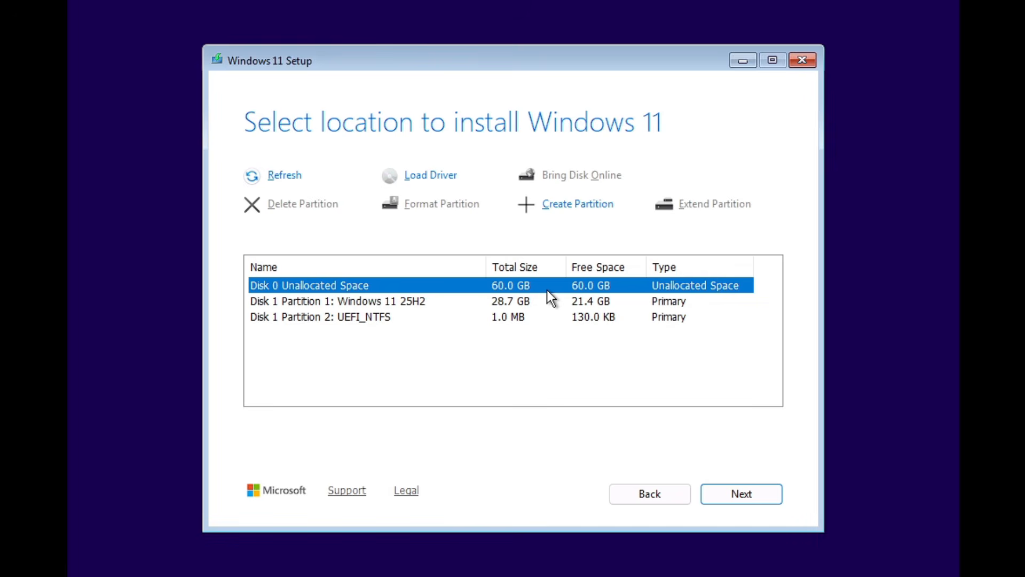
left_click(736, 499)
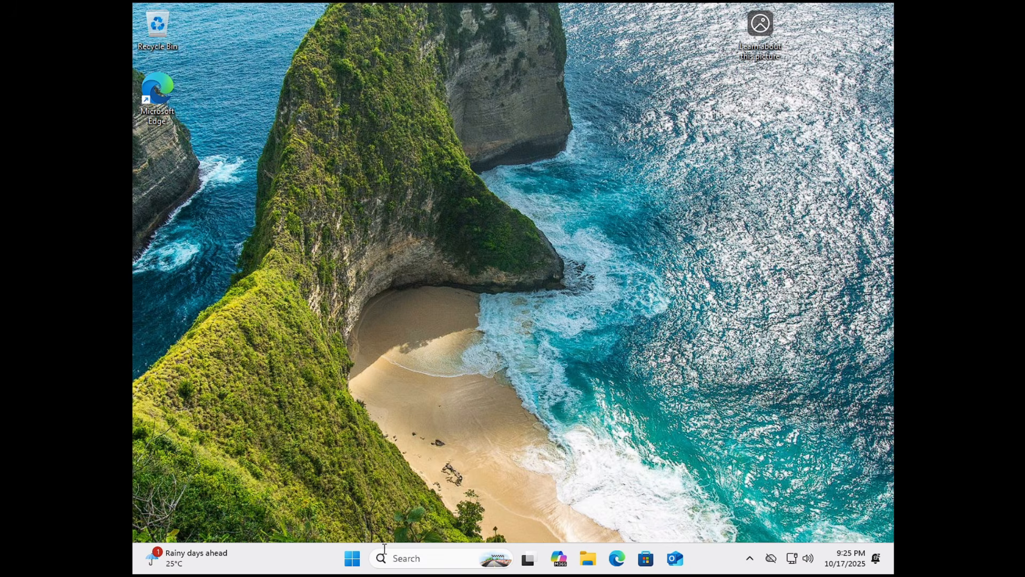
left_click(347, 568)
left_click(347, 568)
left_click(347, 568)
left_click(347, 568)
Examine the drives under This PC and the folders on Local Disk (C:) in File Explorer, and return to This PC.
left_click(588, 558)
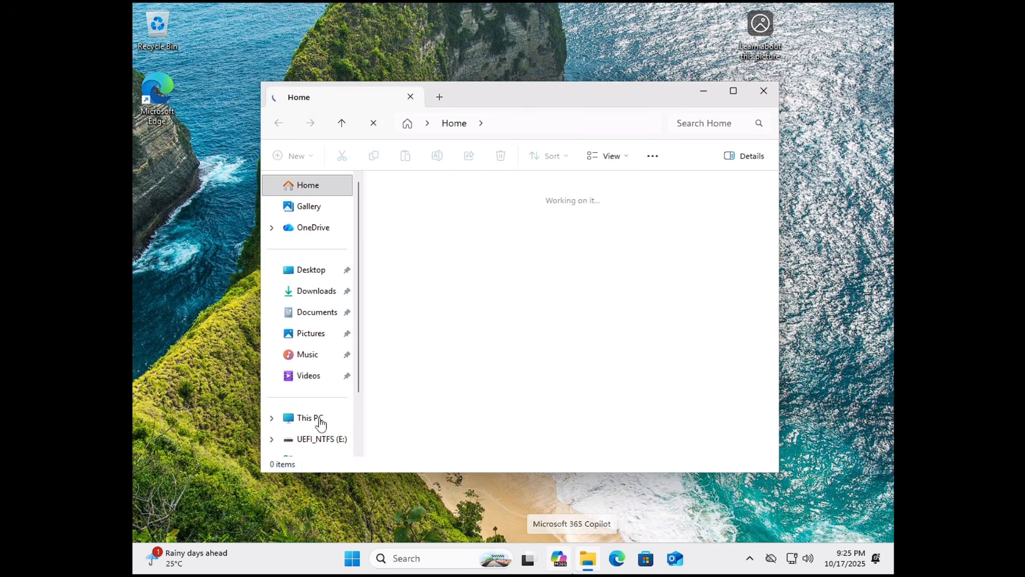
left_click(320, 420)
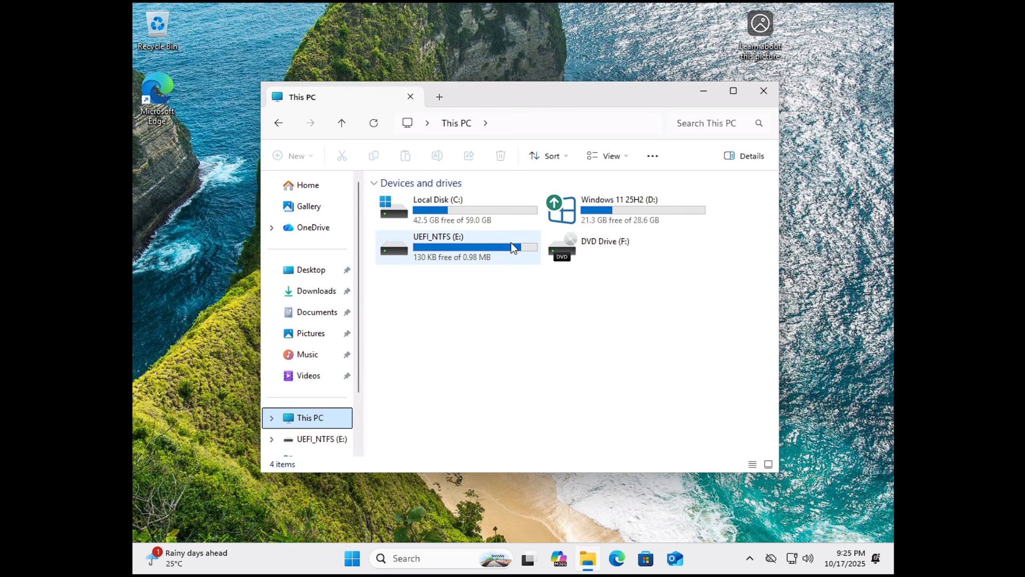
left_click(511, 242)
double_click(456, 220)
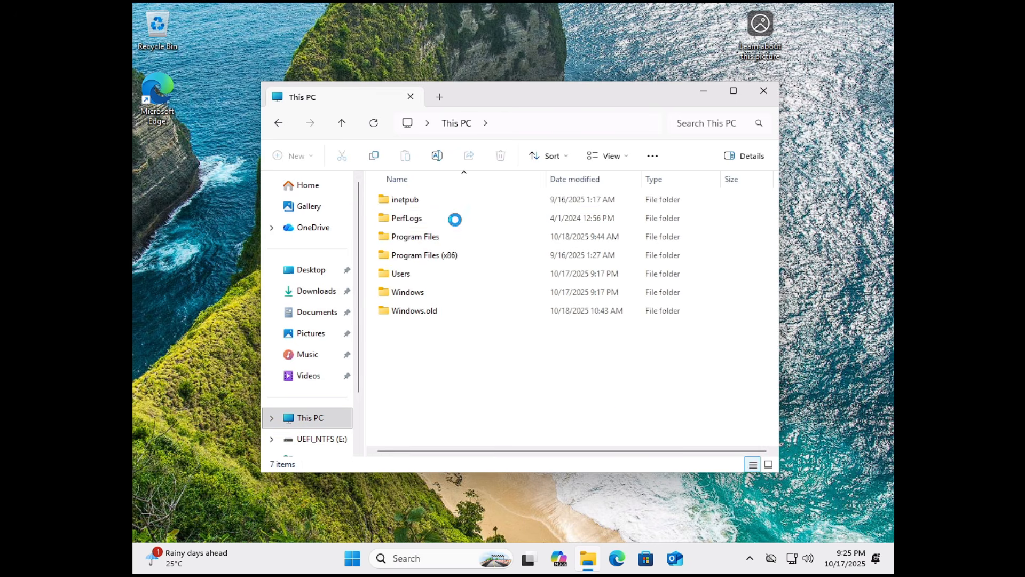
left_click(281, 122)
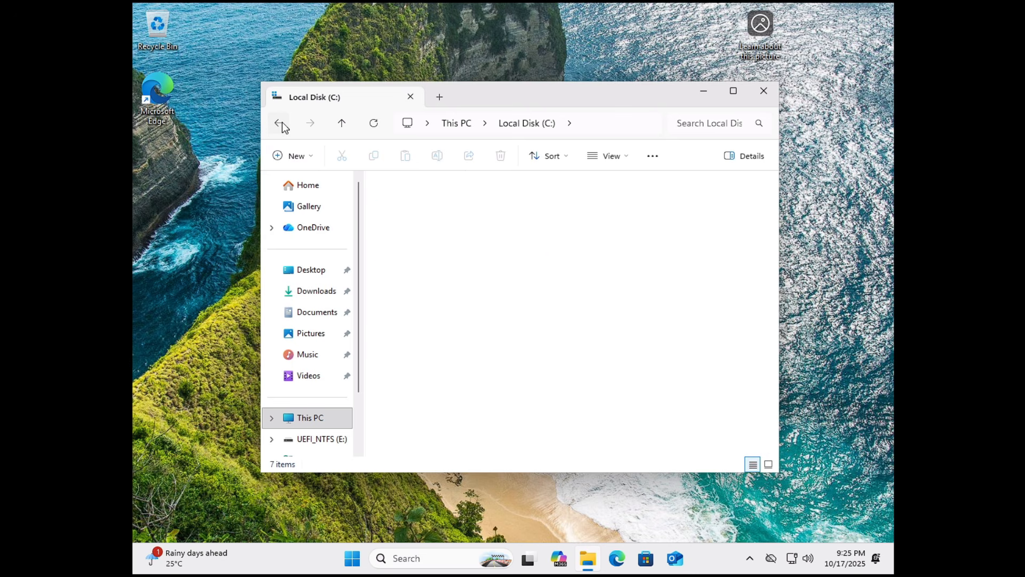
left_click(281, 122)
left_click(301, 422)
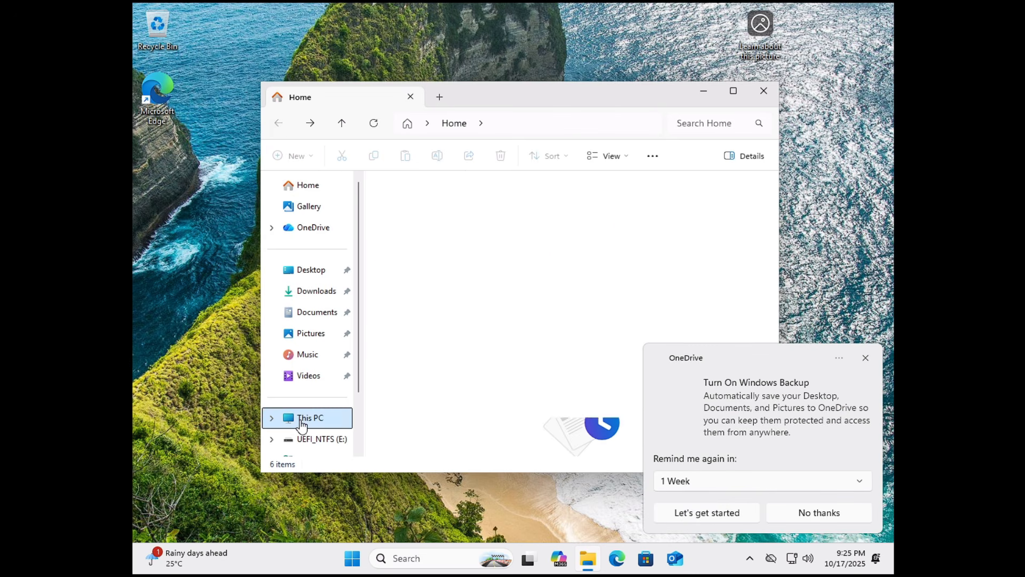